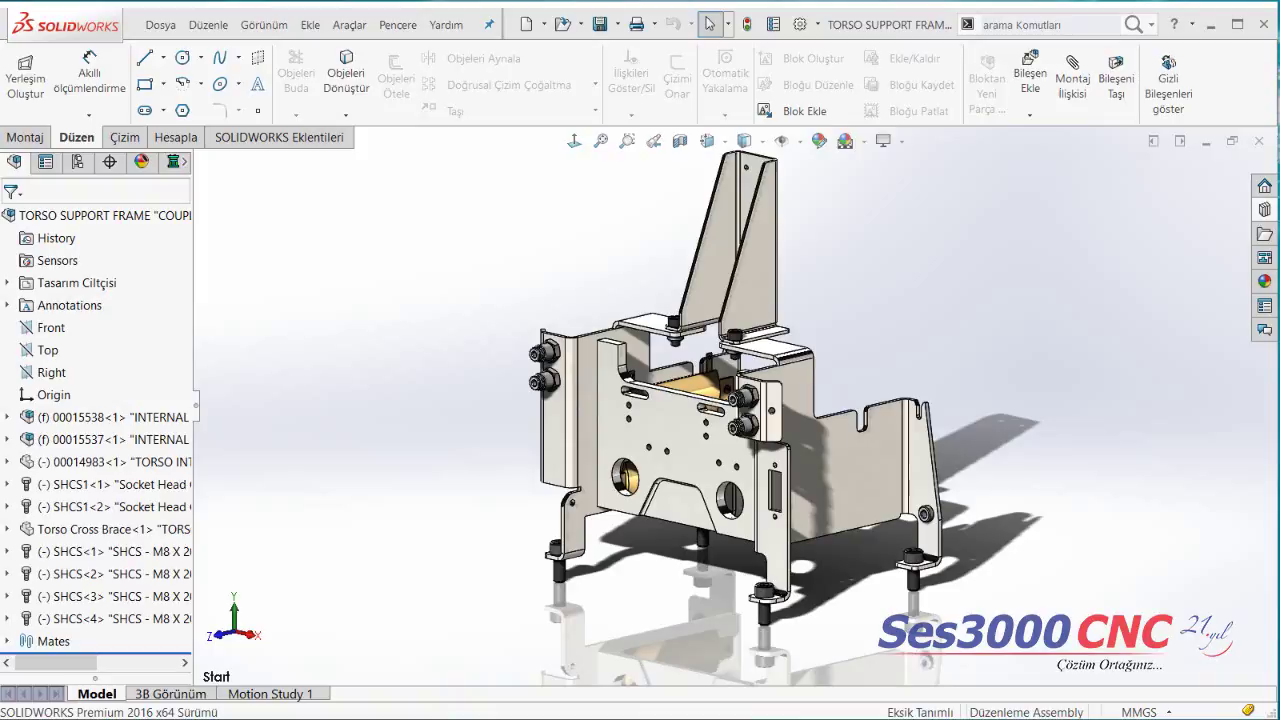
Step: Open sheet-metal side panel part 00013056 from the torso frame assembly and show the Hesapla tab
click(885, 430)
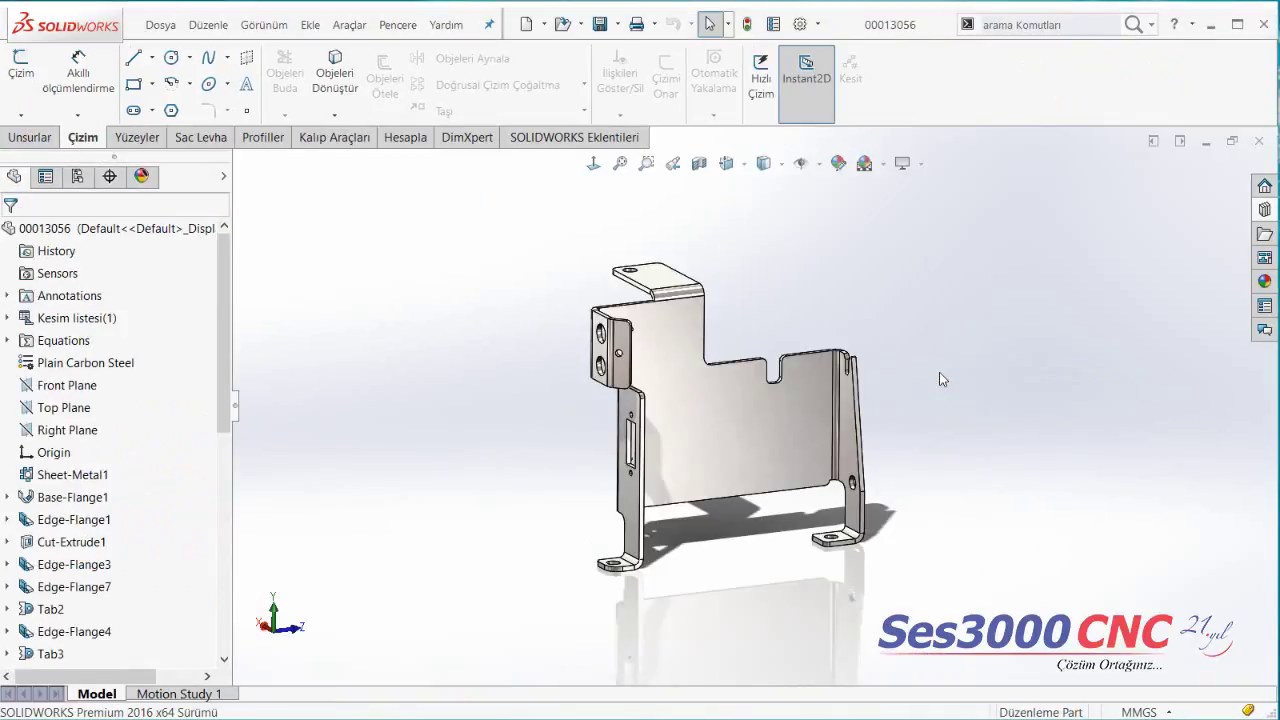
click(398, 140)
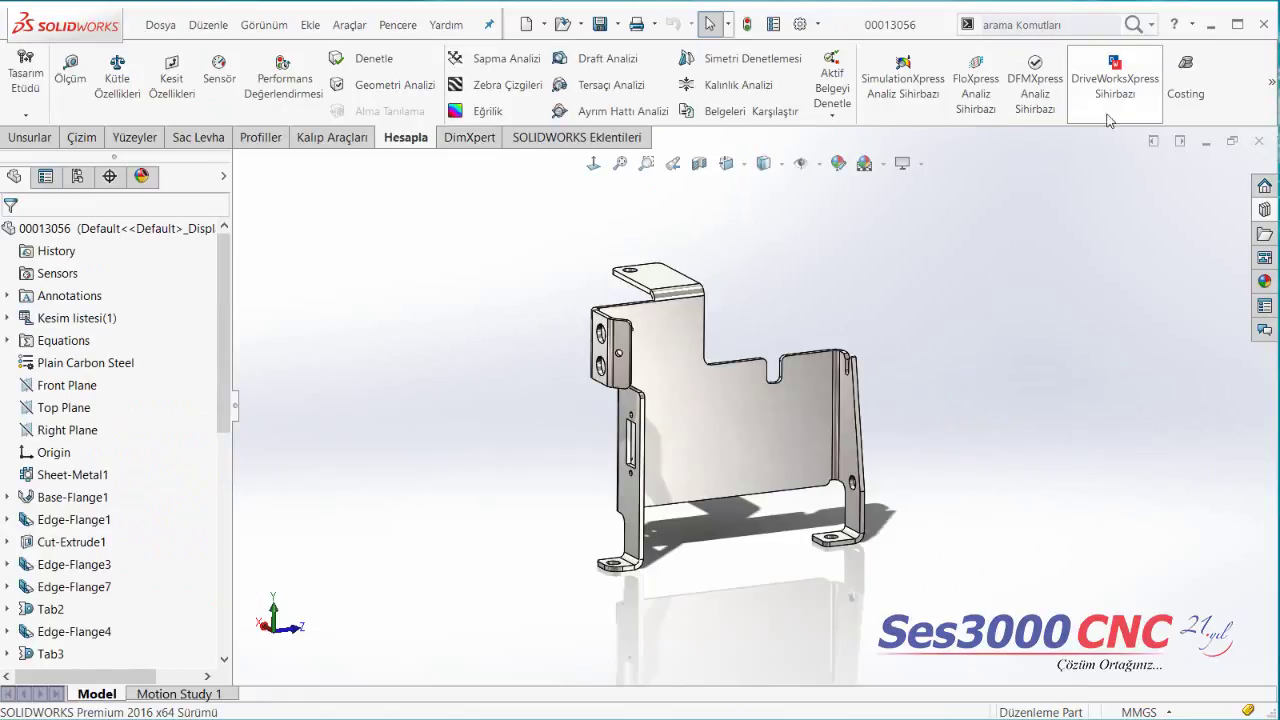
Step: Run Costing on part 00013056 and review its 1.50 m x 3.00 m sheet stock and nesting (12.82 USD per part)
click(1185, 85)
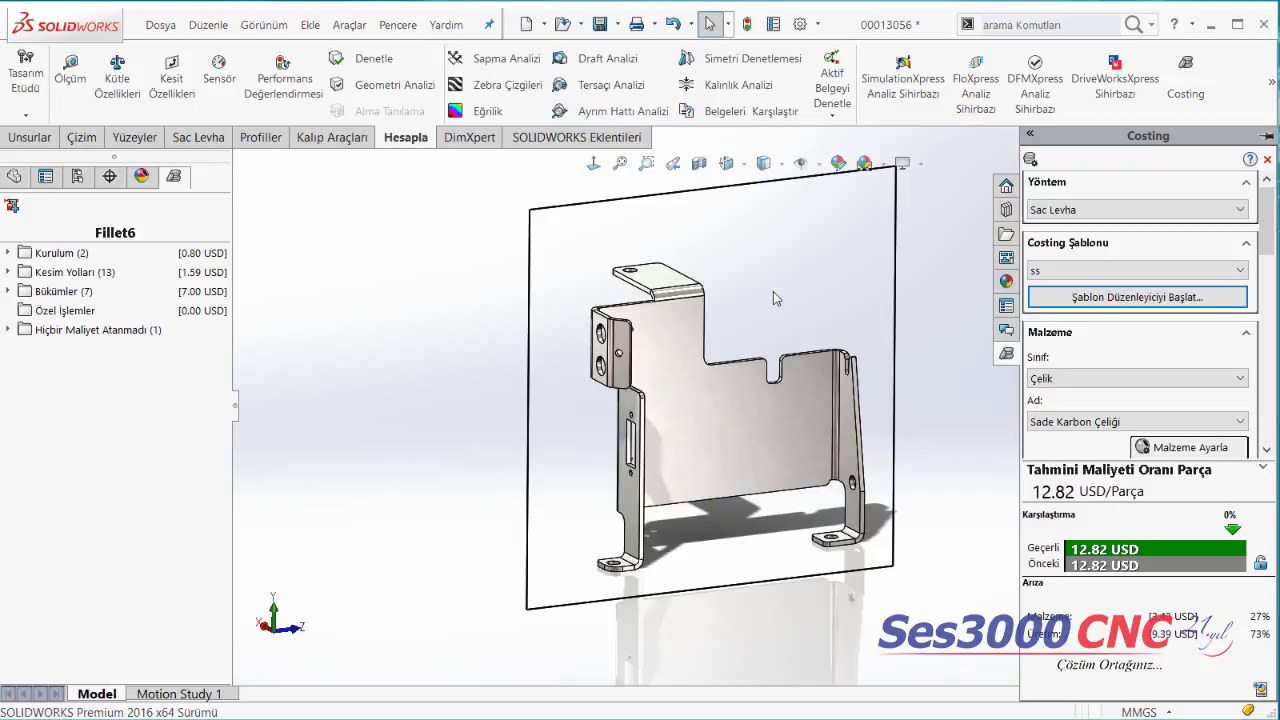
mouse_move(1266, 236)
drag(1275, 237, 1275, 353)
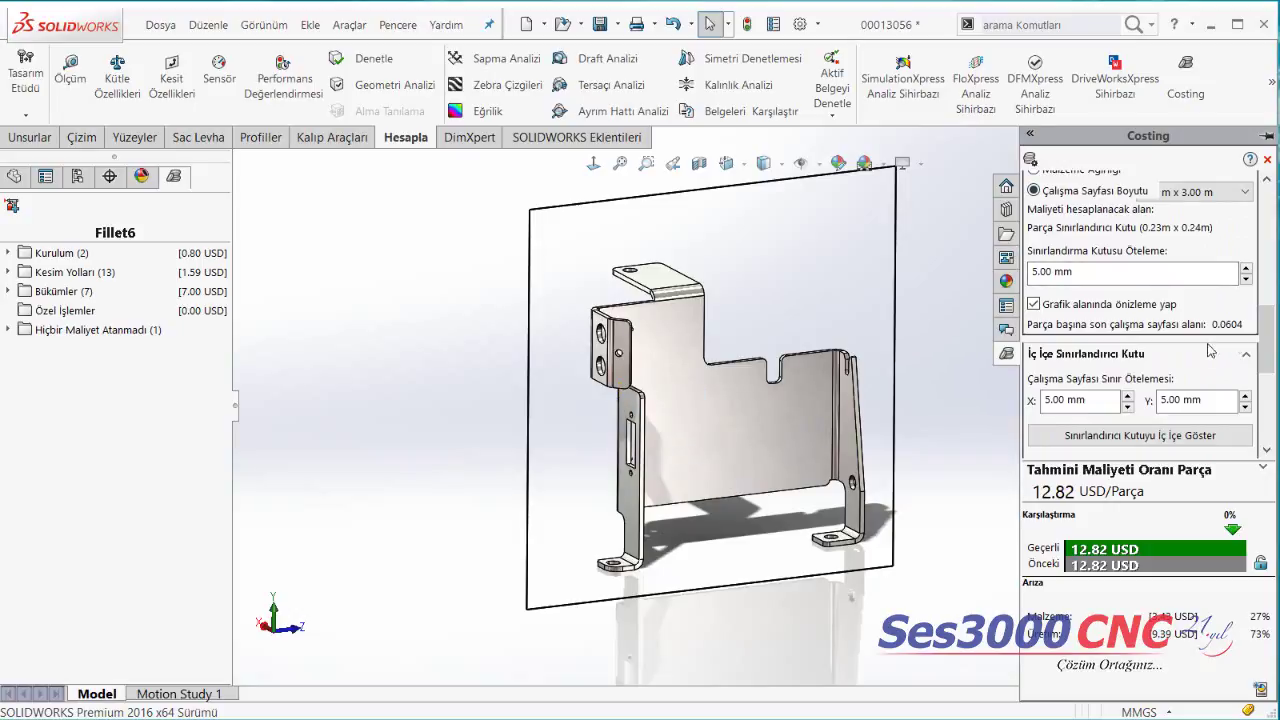
drag(1270, 342, 1270, 330)
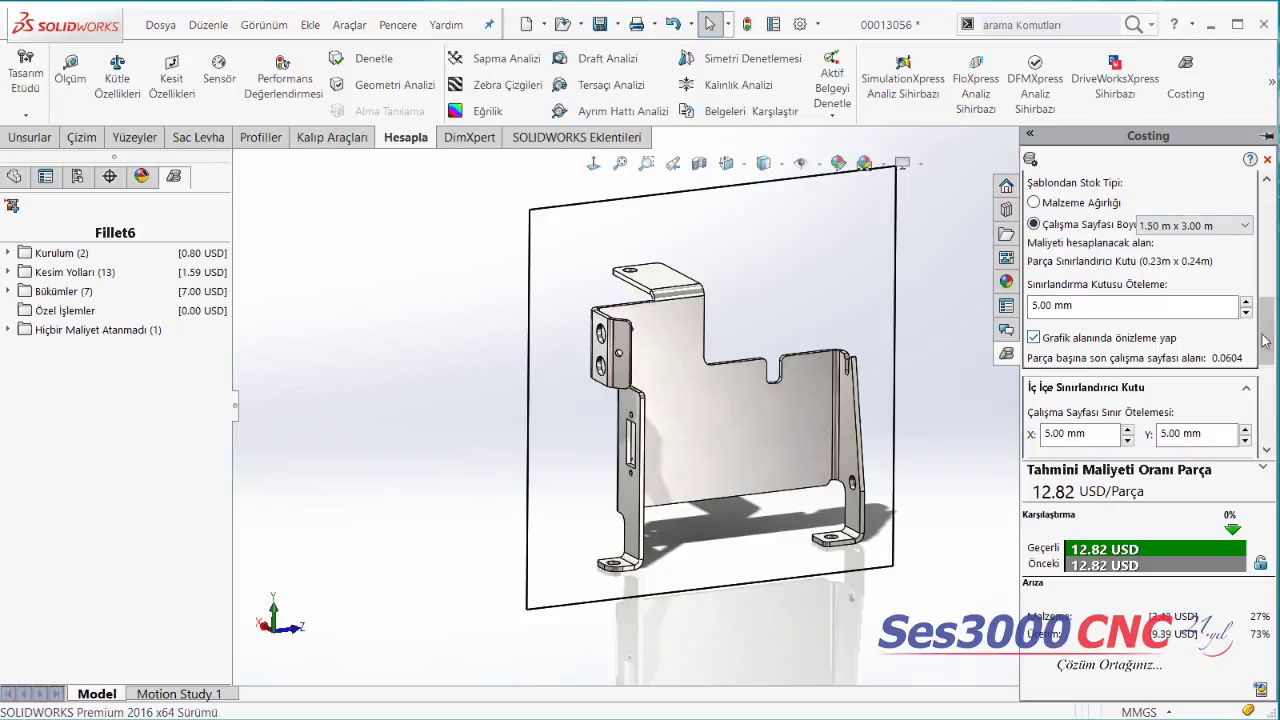
drag(1266, 338, 1266, 367)
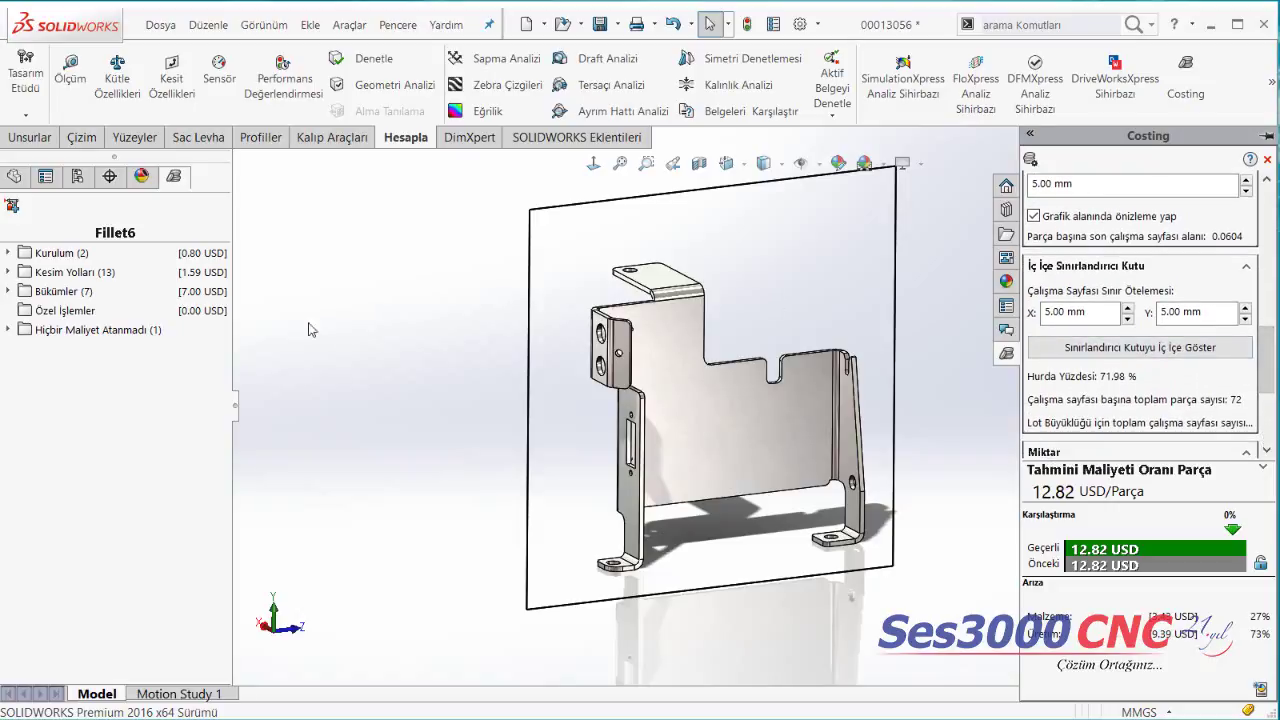
Step: Expand the 13 laser cut paths (Kesim Yolları) and highlight Cut Path 1's outline on the part
click(8, 272)
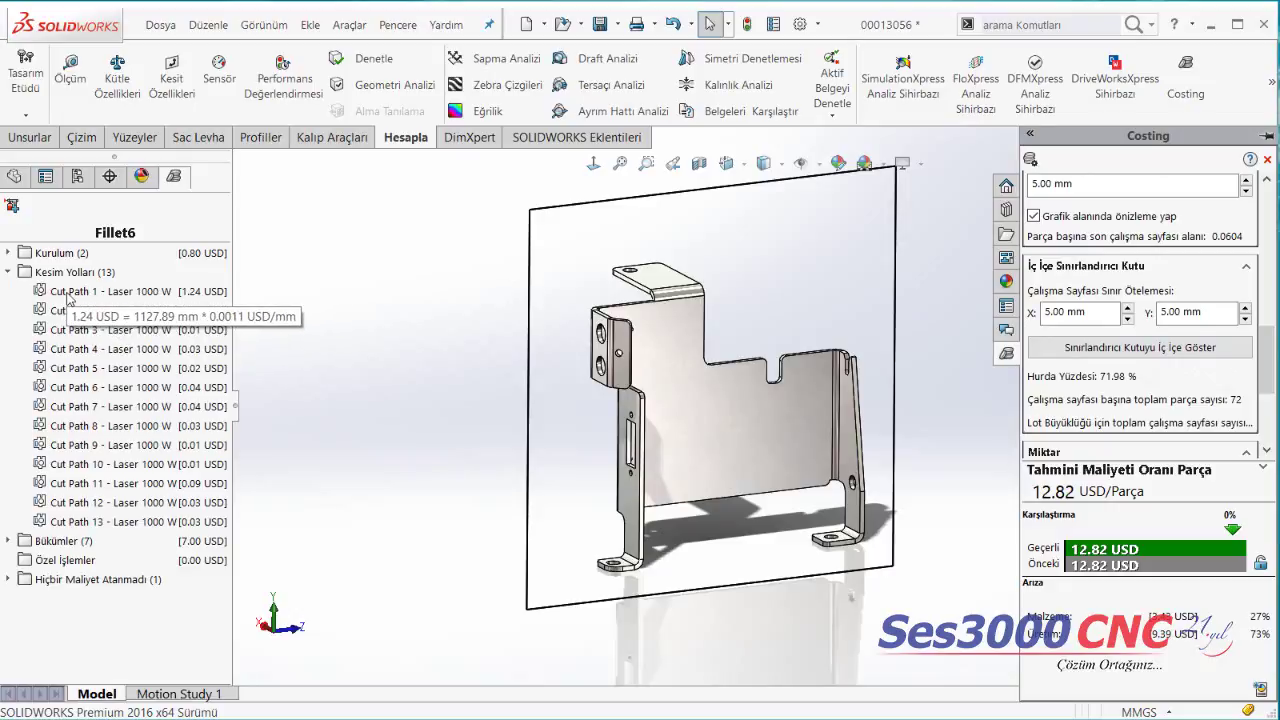
click(68, 296)
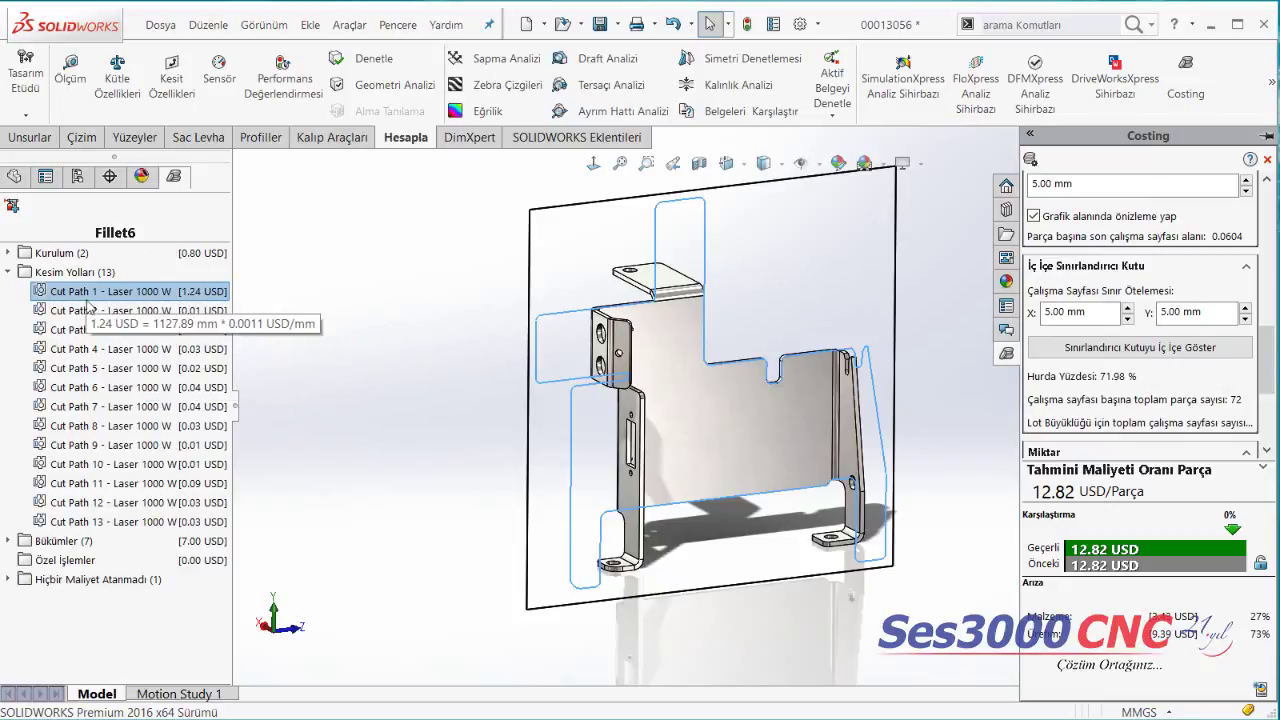
scroll(1265, 372, down, 1)
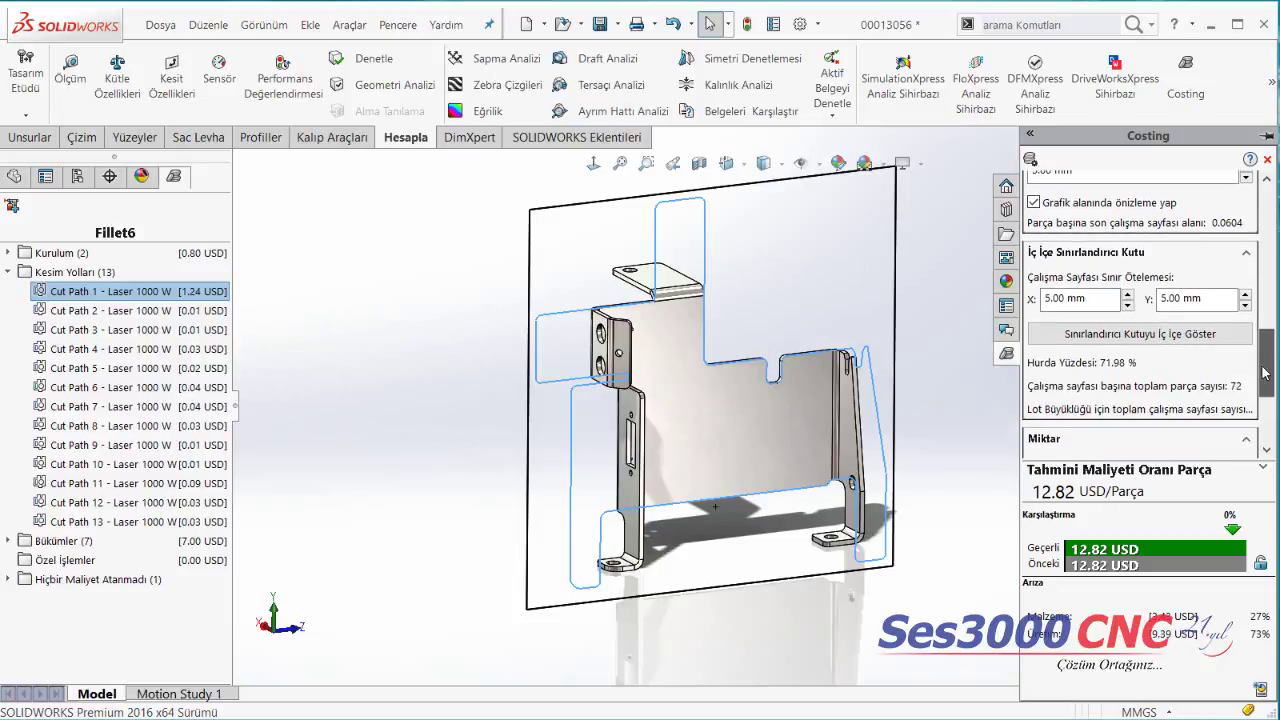
scroll(1265, 372, up, 1)
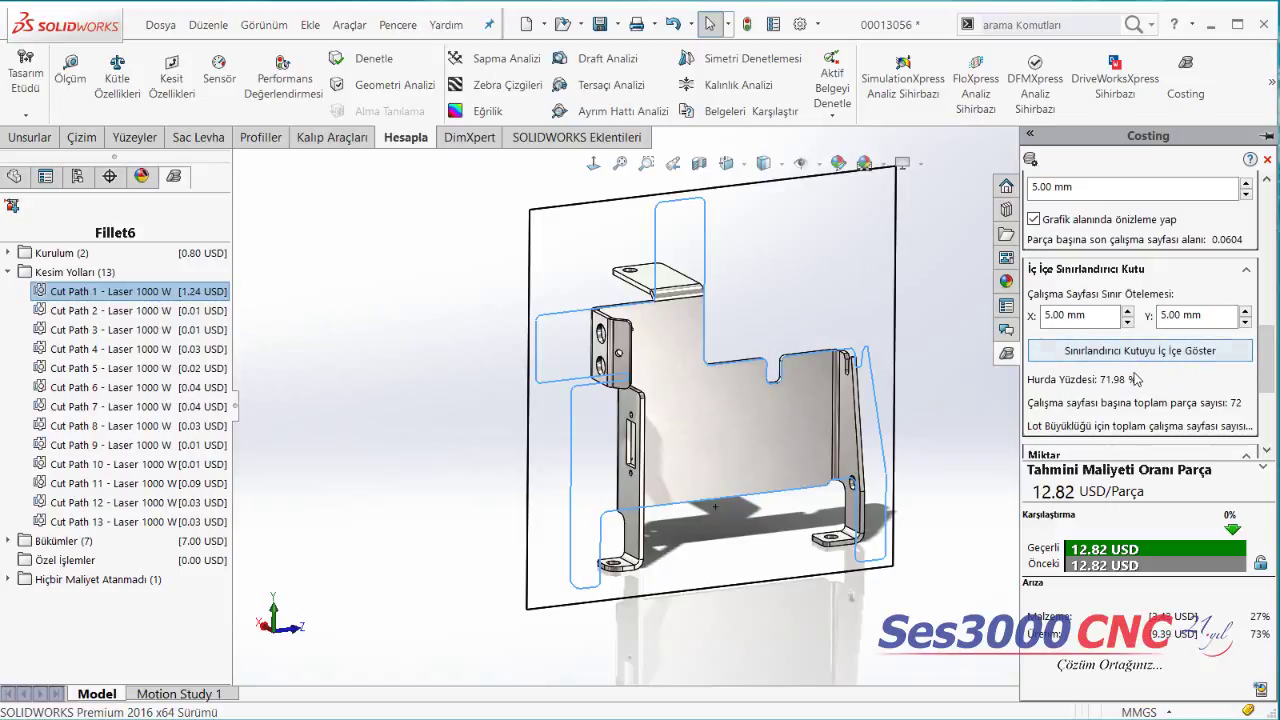
Step: Preview the bounding-box nesting of the blanks on the sheet, then close the preview
click(1150, 358)
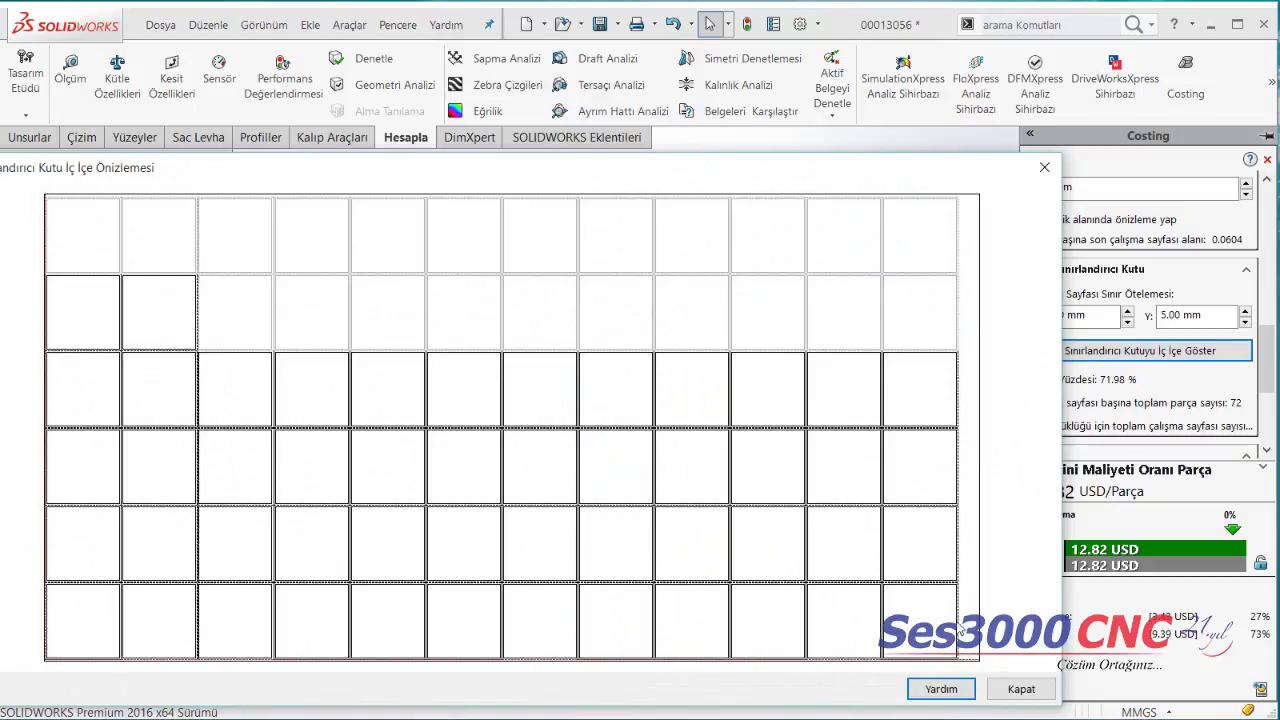
click(1021, 688)
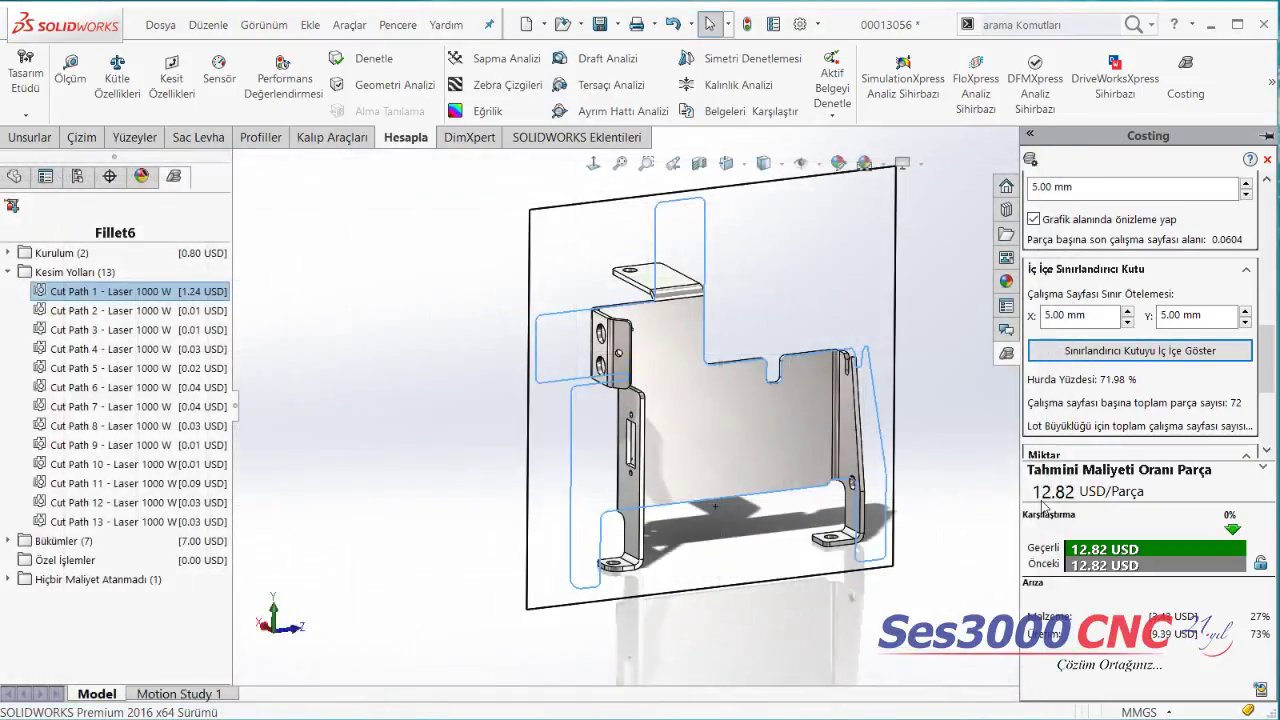
Step: Save part 00013056 and reopen the TORSO SUPPORT FRAME assembly from Recent Documents
click(600, 25)
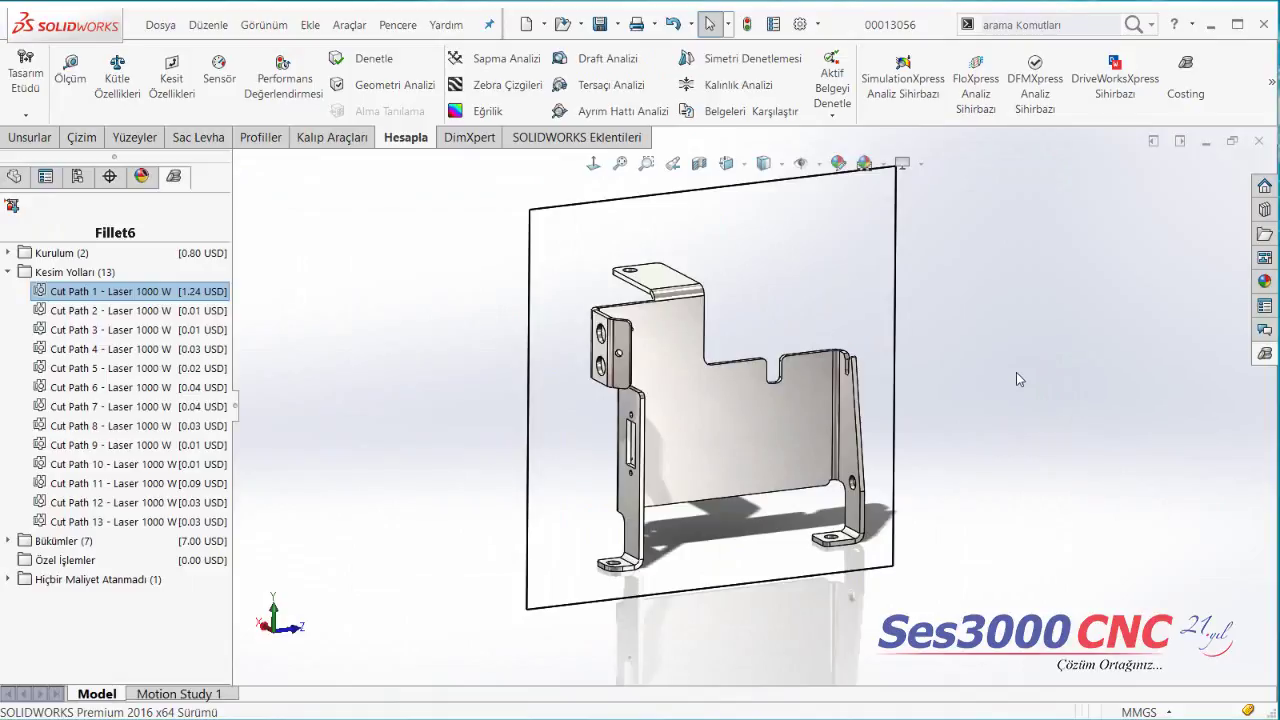
key(r)
click(344, 262)
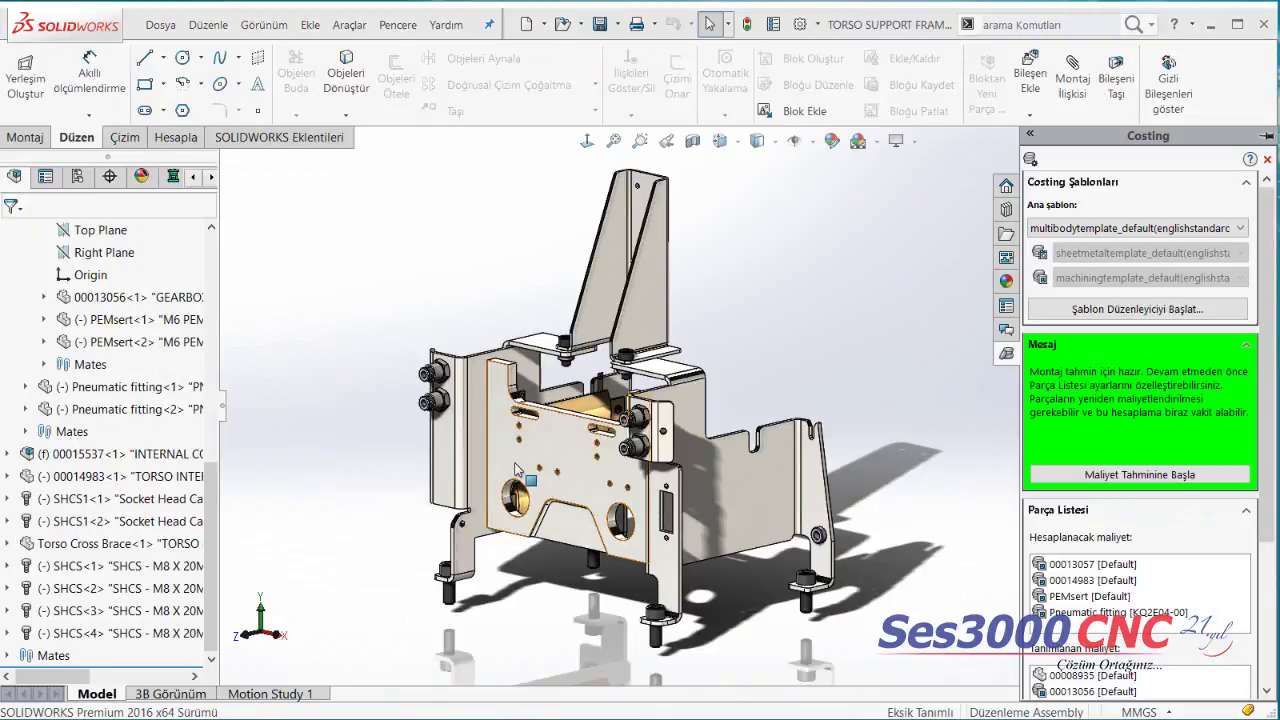
Step: Open the Torso Cross Brace part on its own, declining to save the costing template
click(566, 380)
click(566, 380)
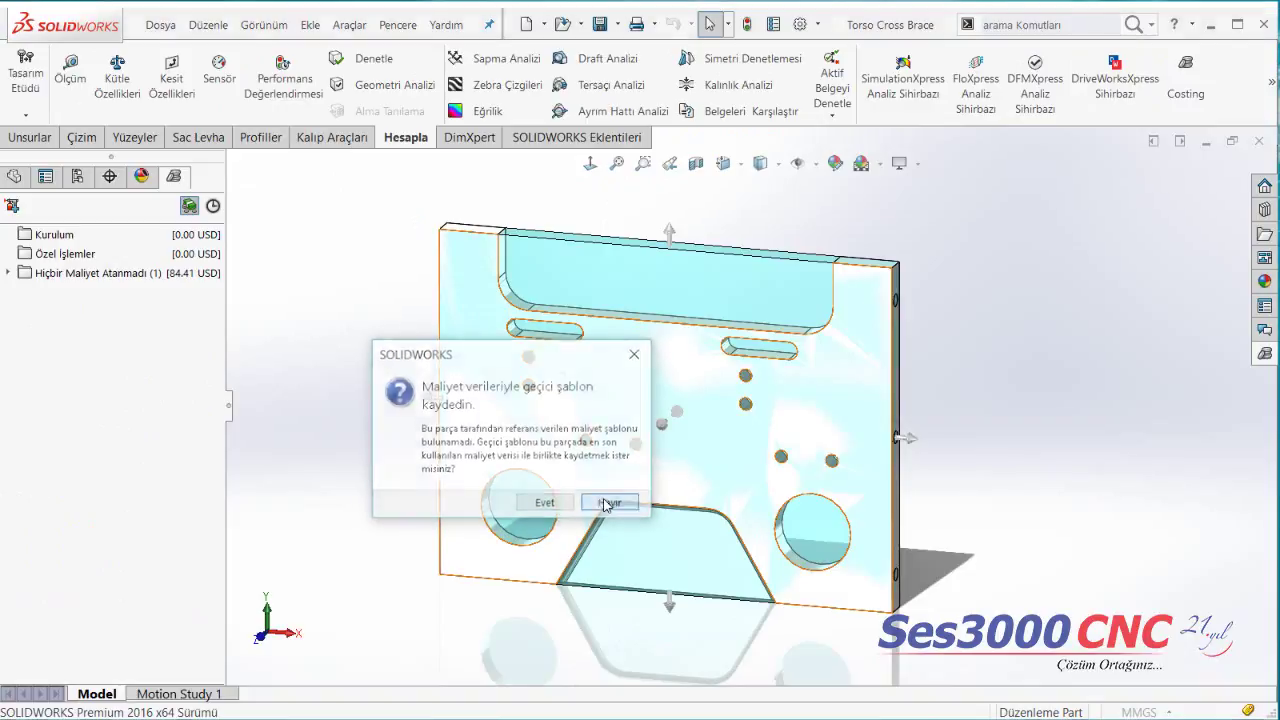
click(605, 503)
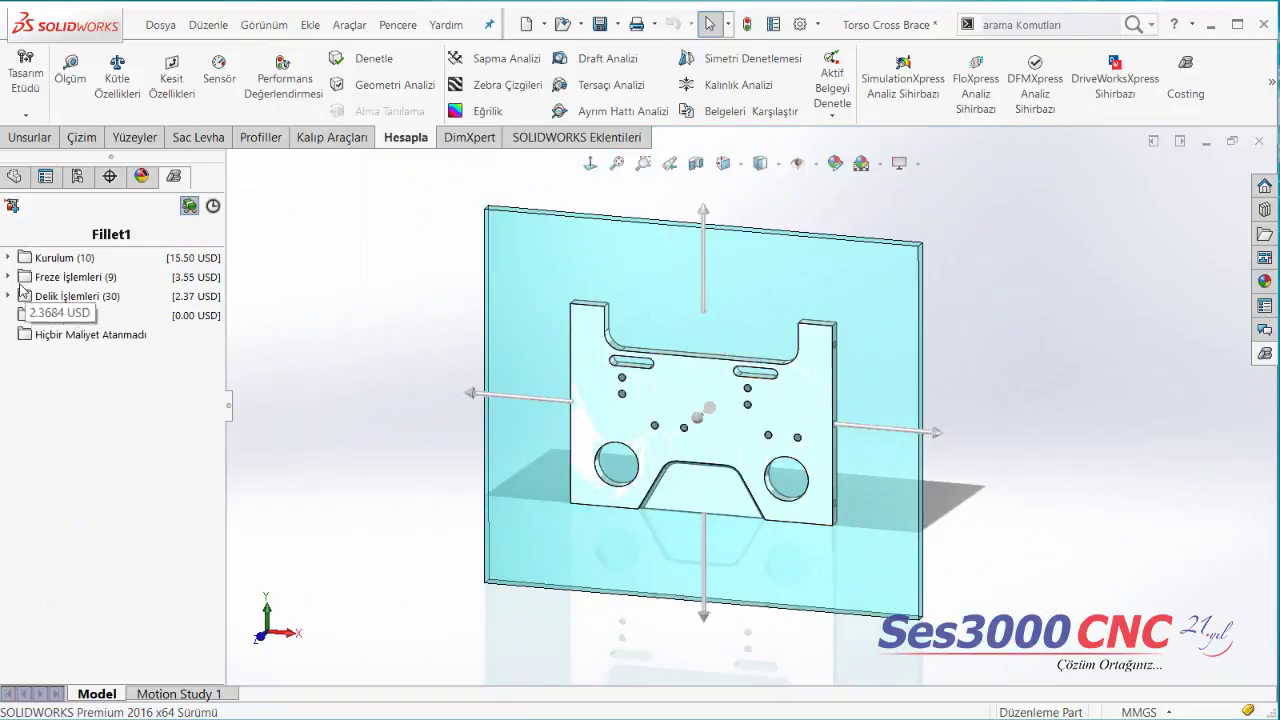
Step: Check the milling operation costs and select a large round hole on the brace
click(8, 277)
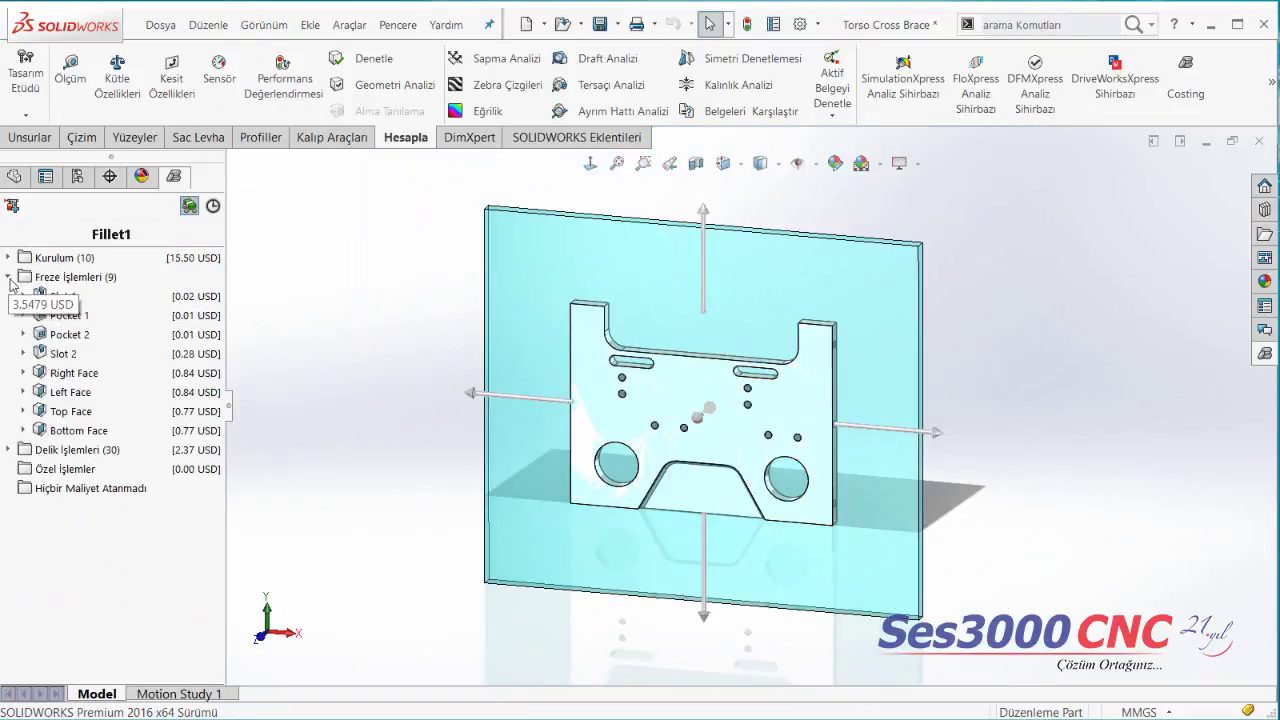
click(8, 277)
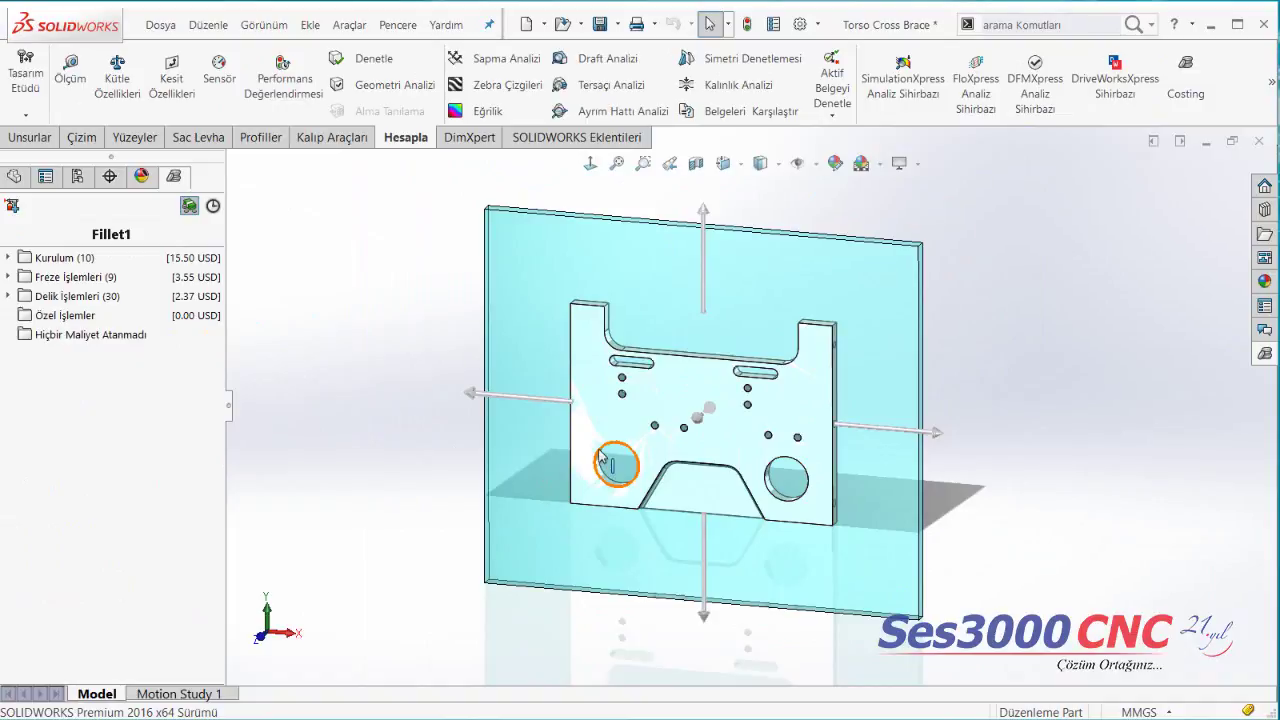
click(606, 468)
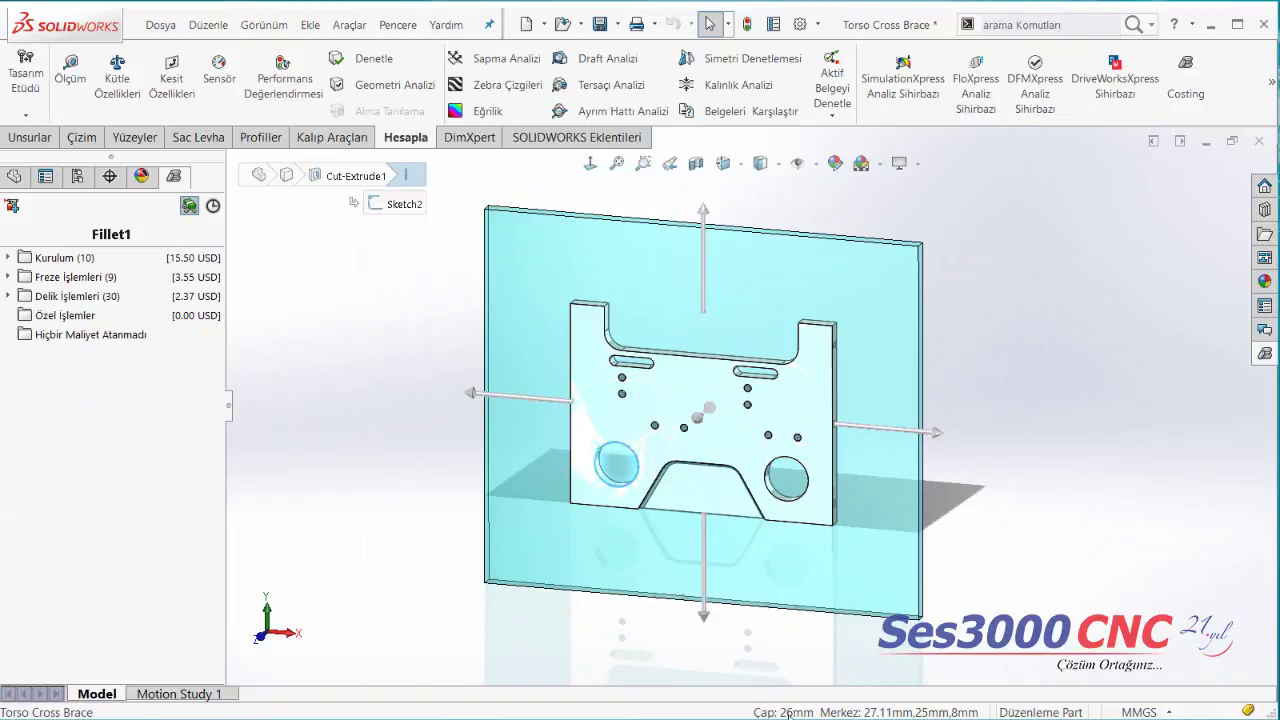
mouse_move(30, 297)
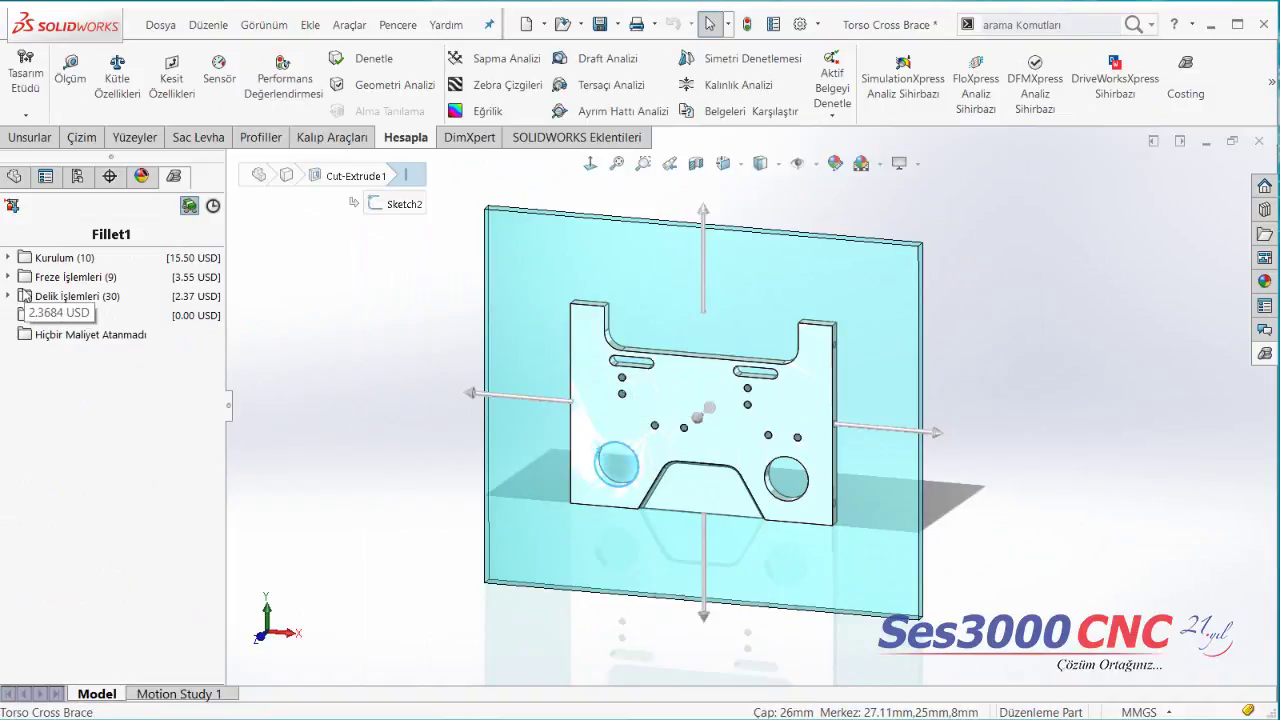
Step: Expand the hole operations and Hole 1 to show its 0.39 USD HSS drilling step and tool options
click(8, 296)
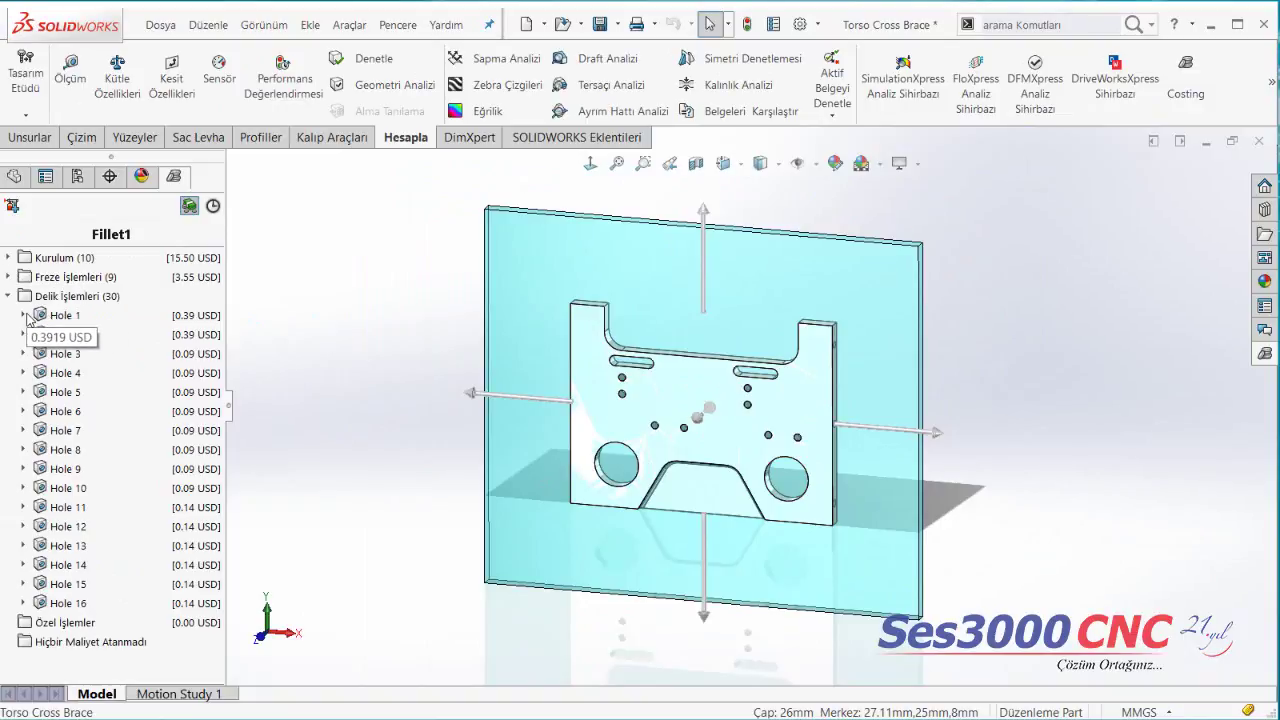
double_click(60, 315)
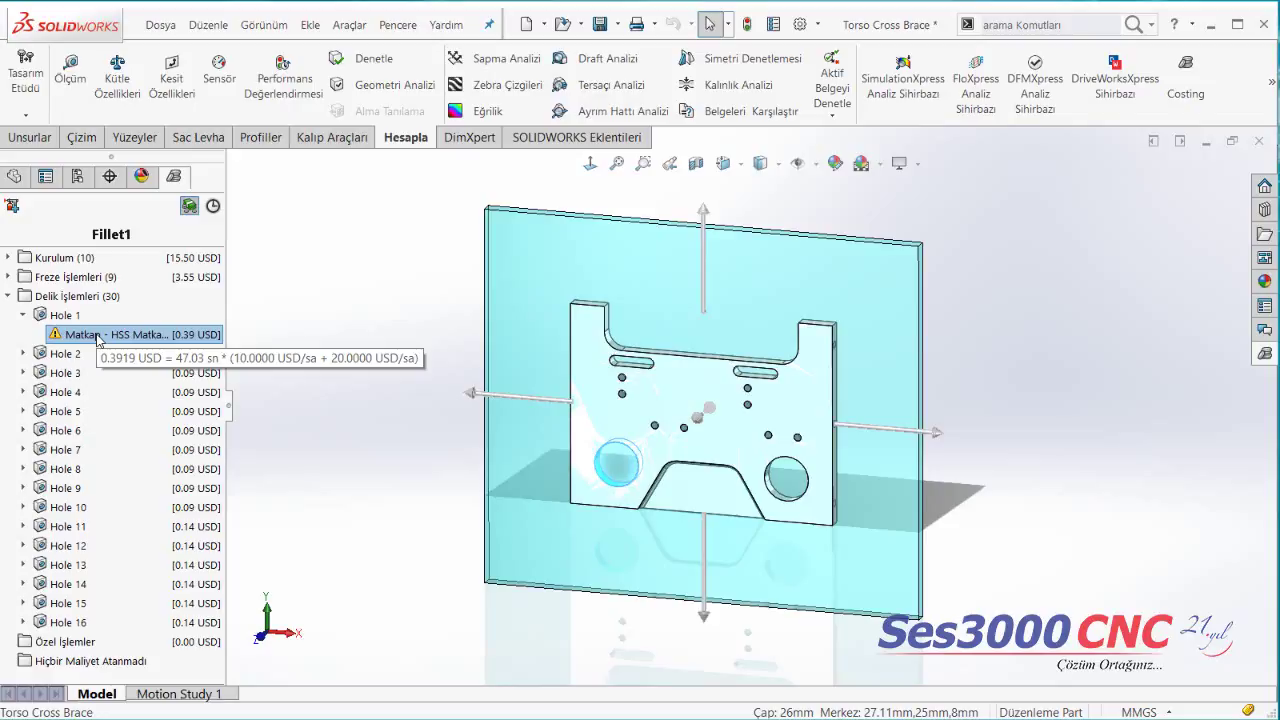
right_click(97, 340)
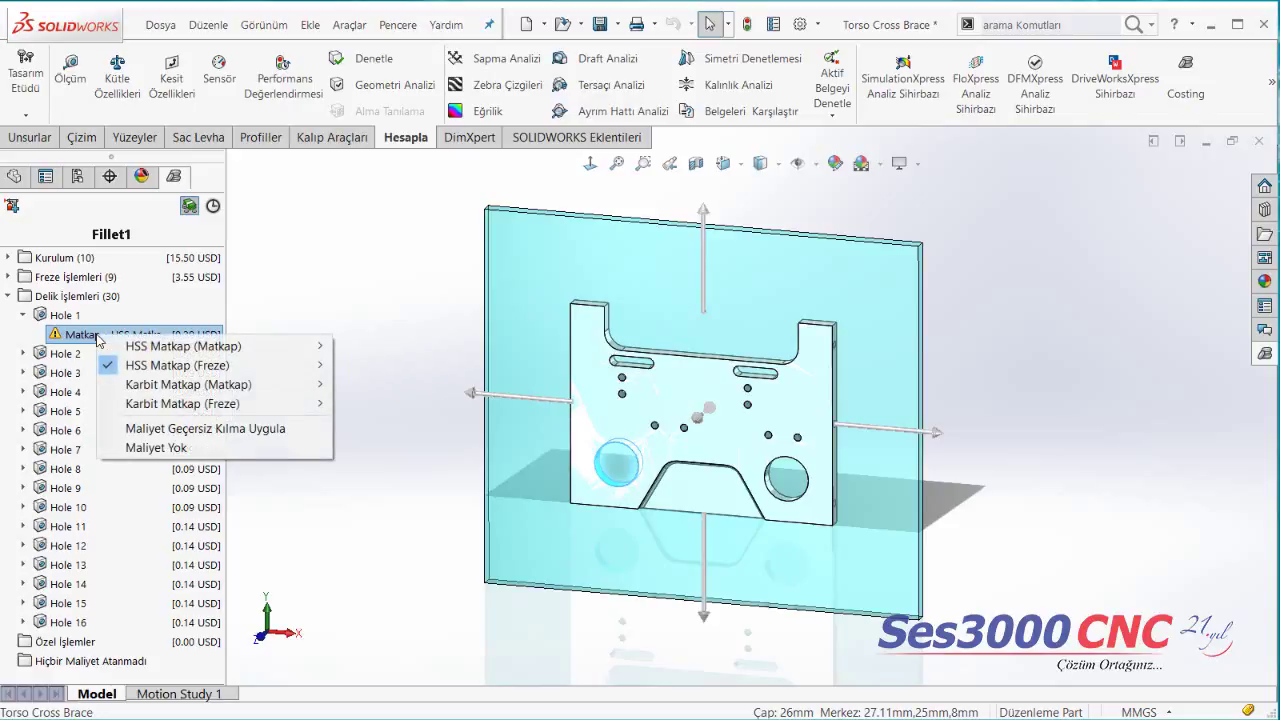
right_click(66, 318)
mouse_move(118, 327)
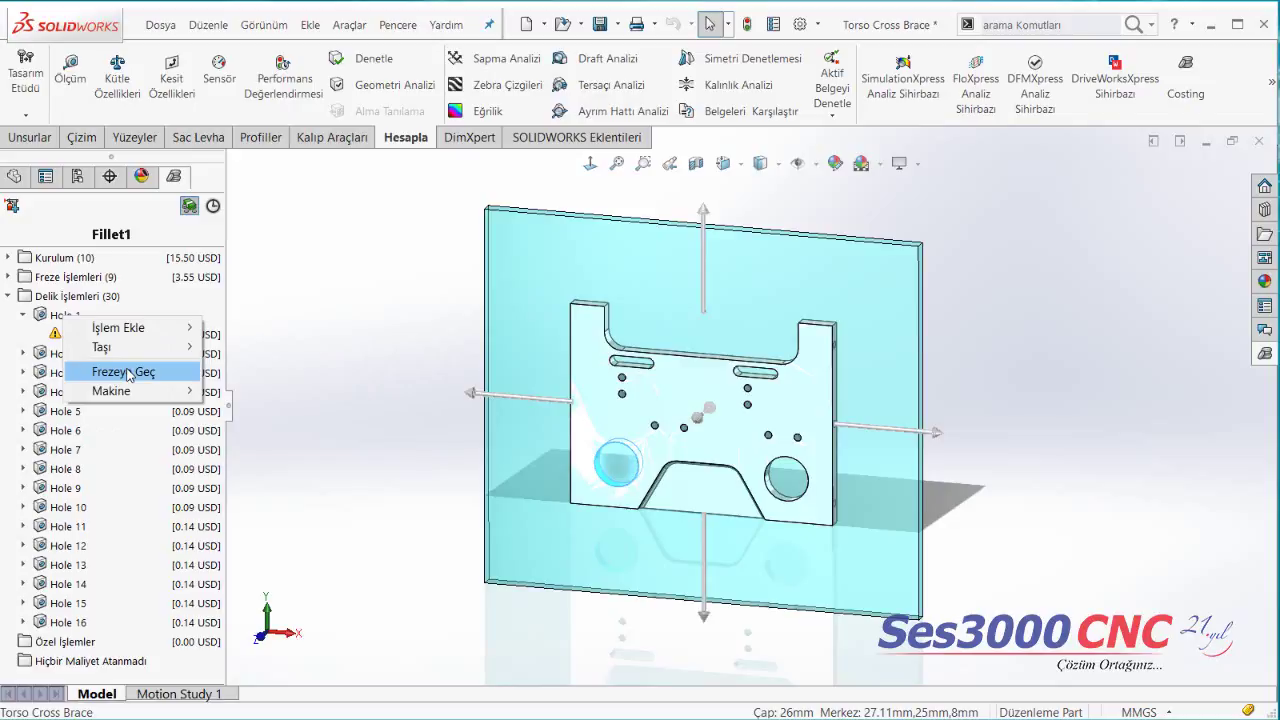
Step: Pull all four sides of the stock block tight around the brace and update the cost to 26.64 USD
click(301, 369)
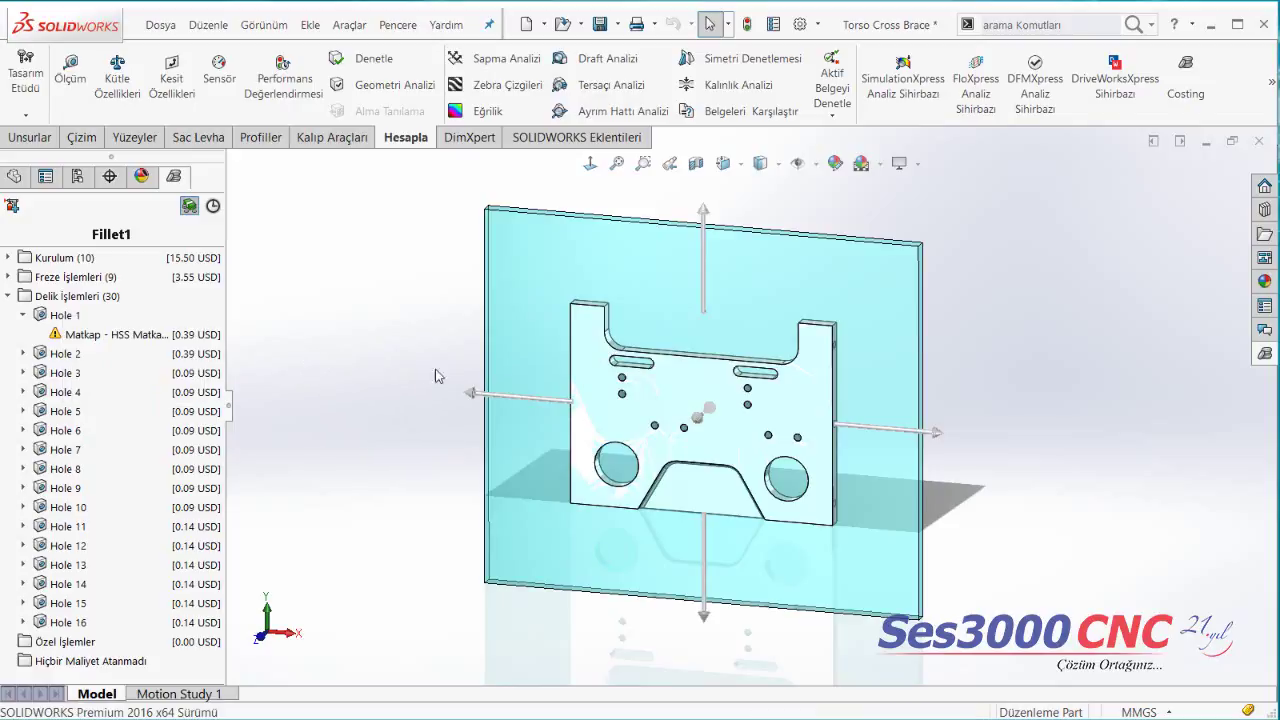
drag(496, 403, 553, 401)
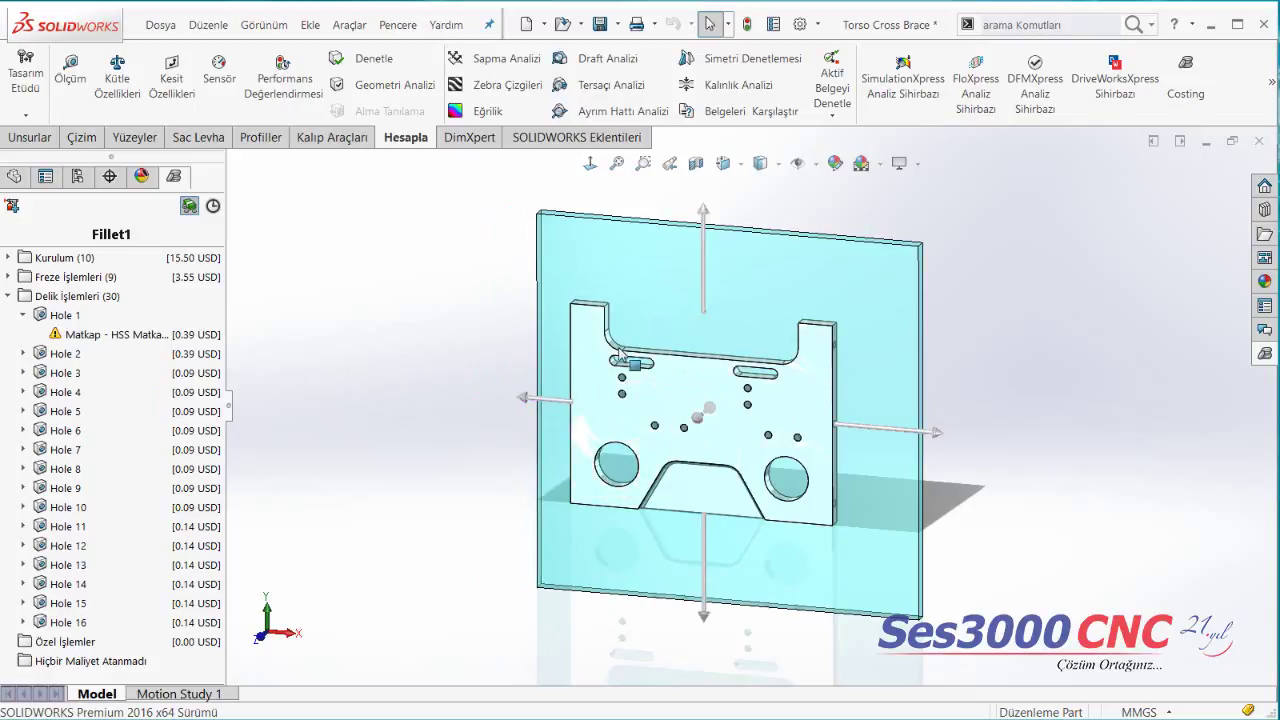
drag(709, 223, 711, 277)
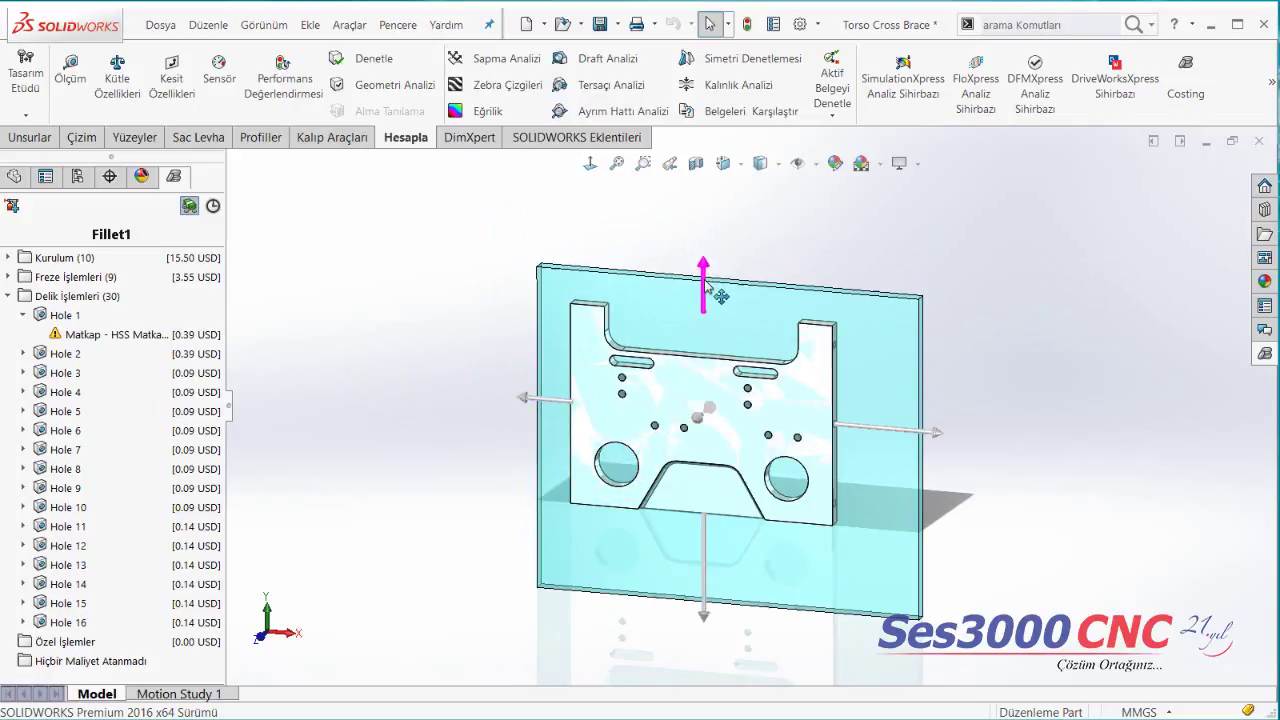
drag(944, 447, 892, 445)
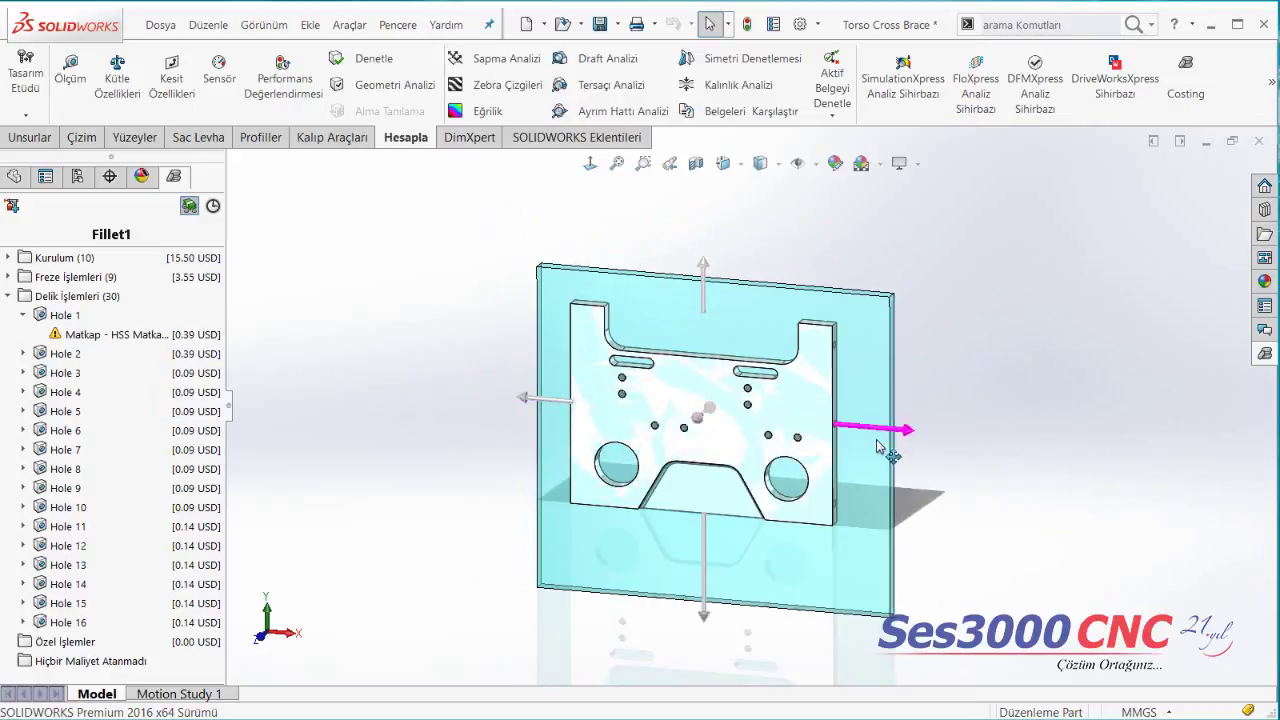
drag(704, 612, 713, 550)
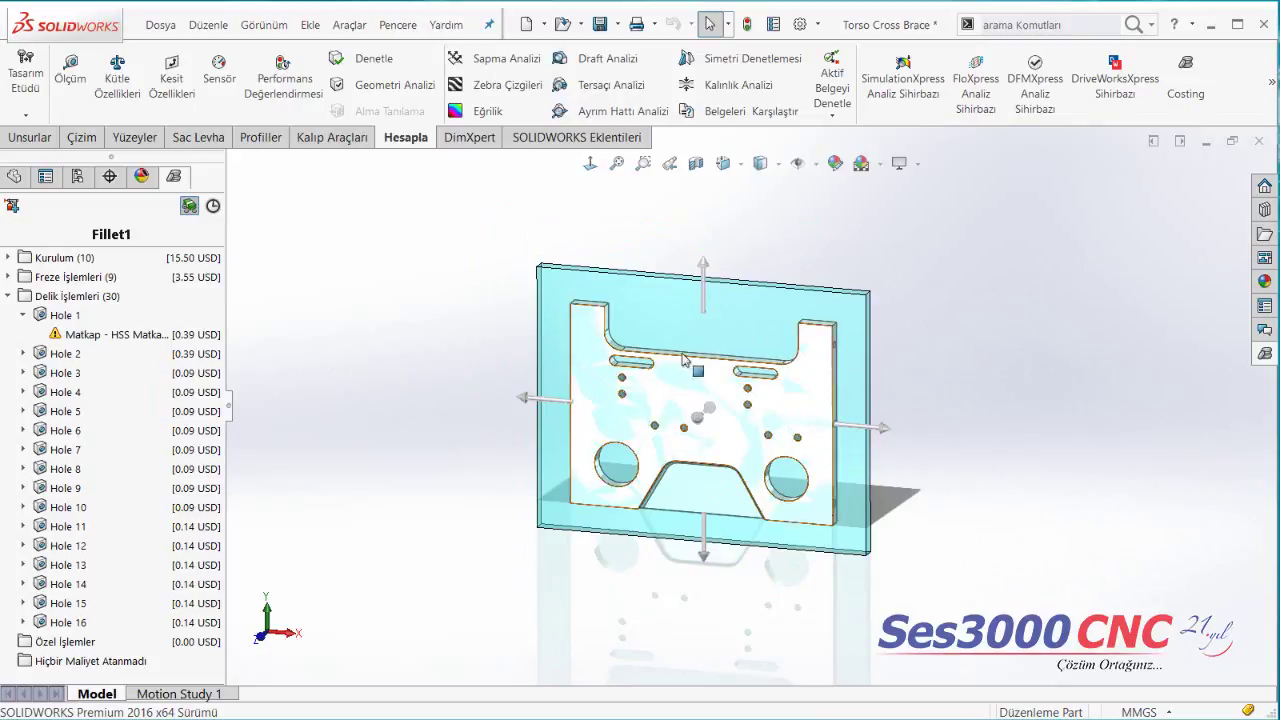
drag(712, 287, 710, 284)
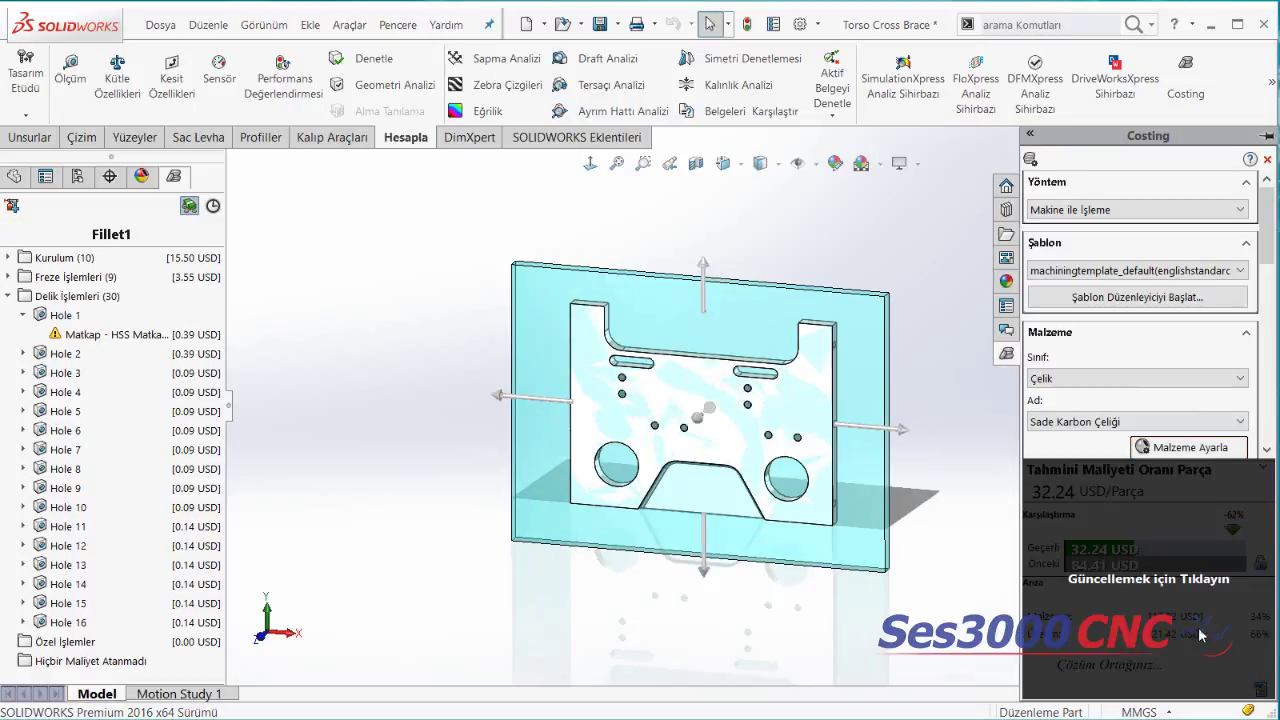
click(1200, 634)
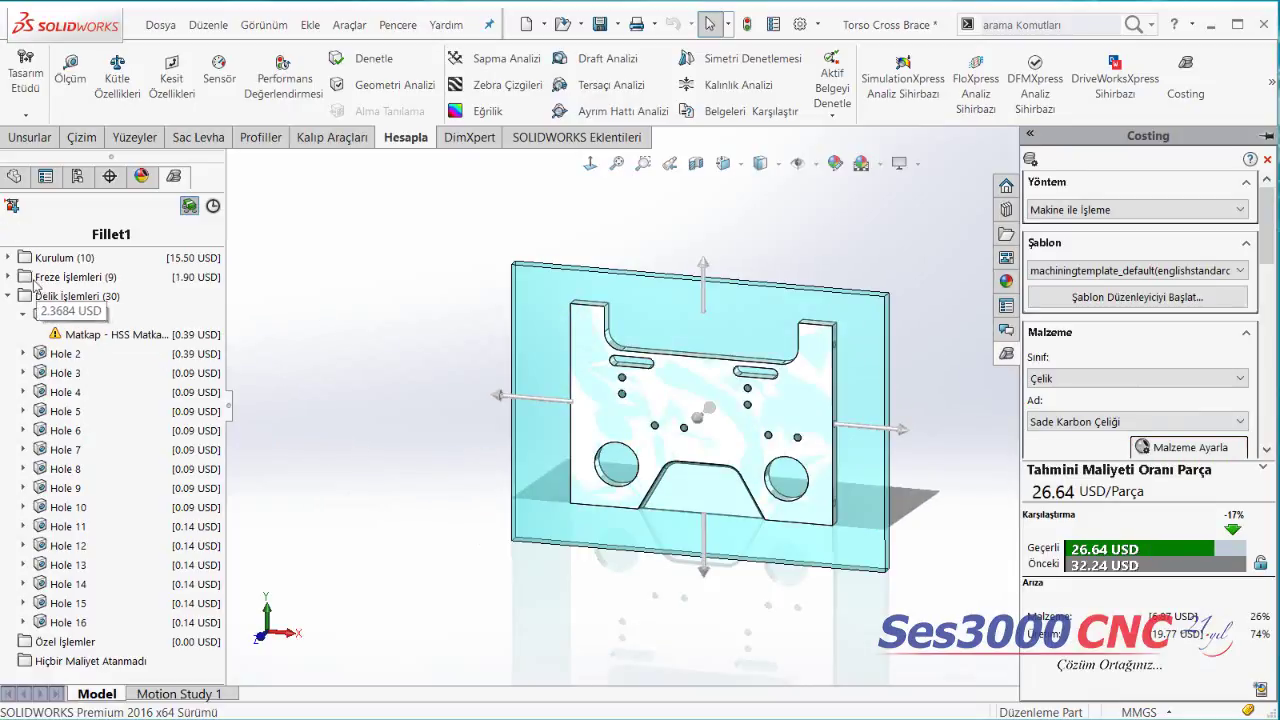
Step: Add a Boyamak custom painting operation on all faces (Tüm Yüzler), bringing the estimate to 27.12 USD
click(12, 206)
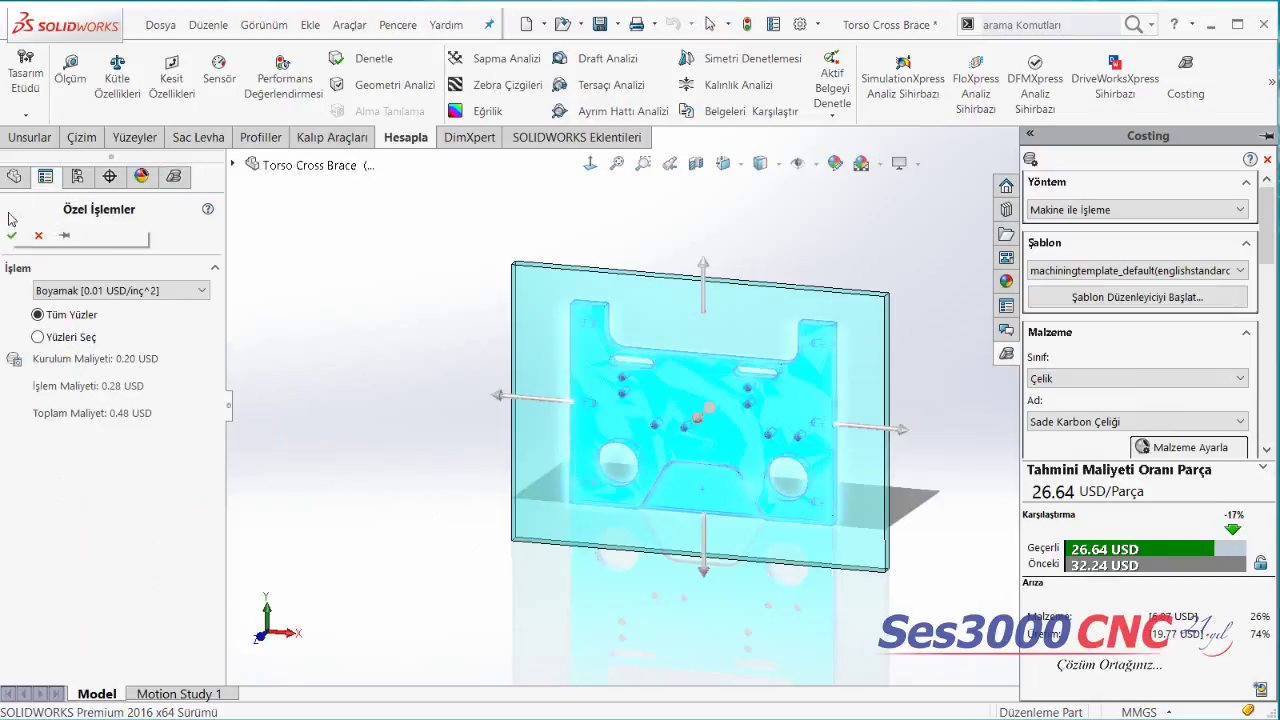
click(139, 291)
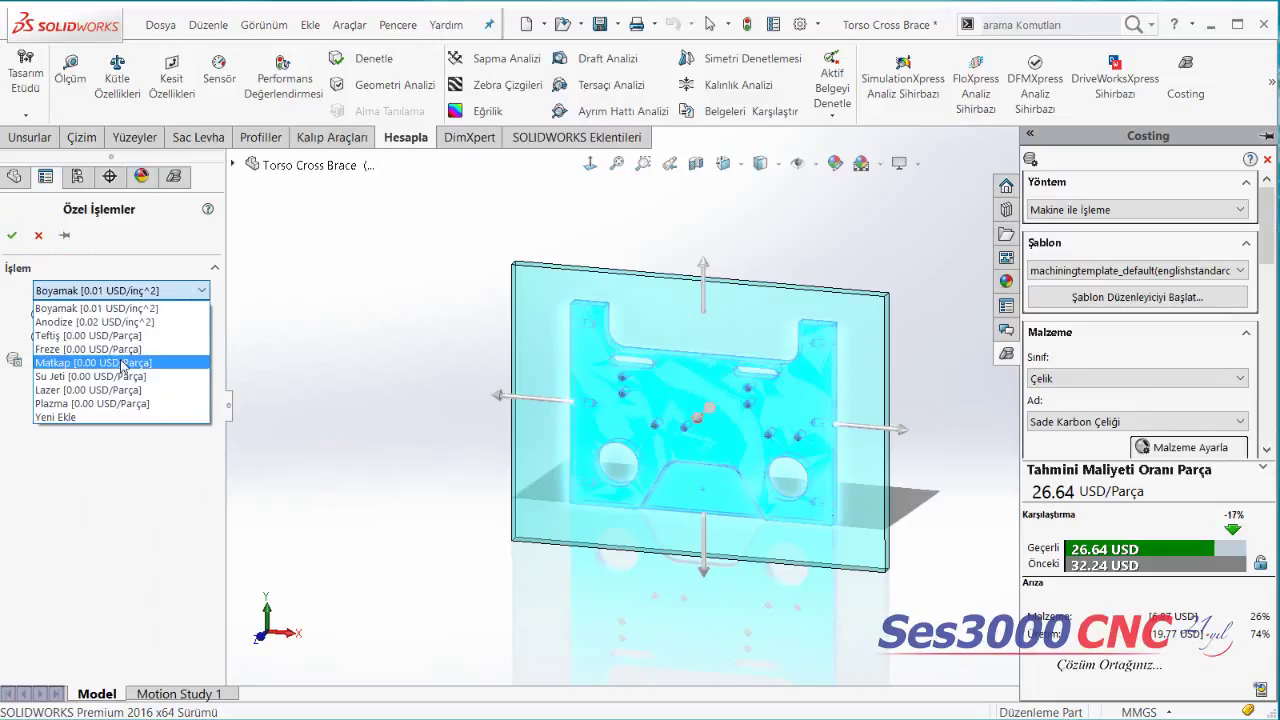
click(336, 346)
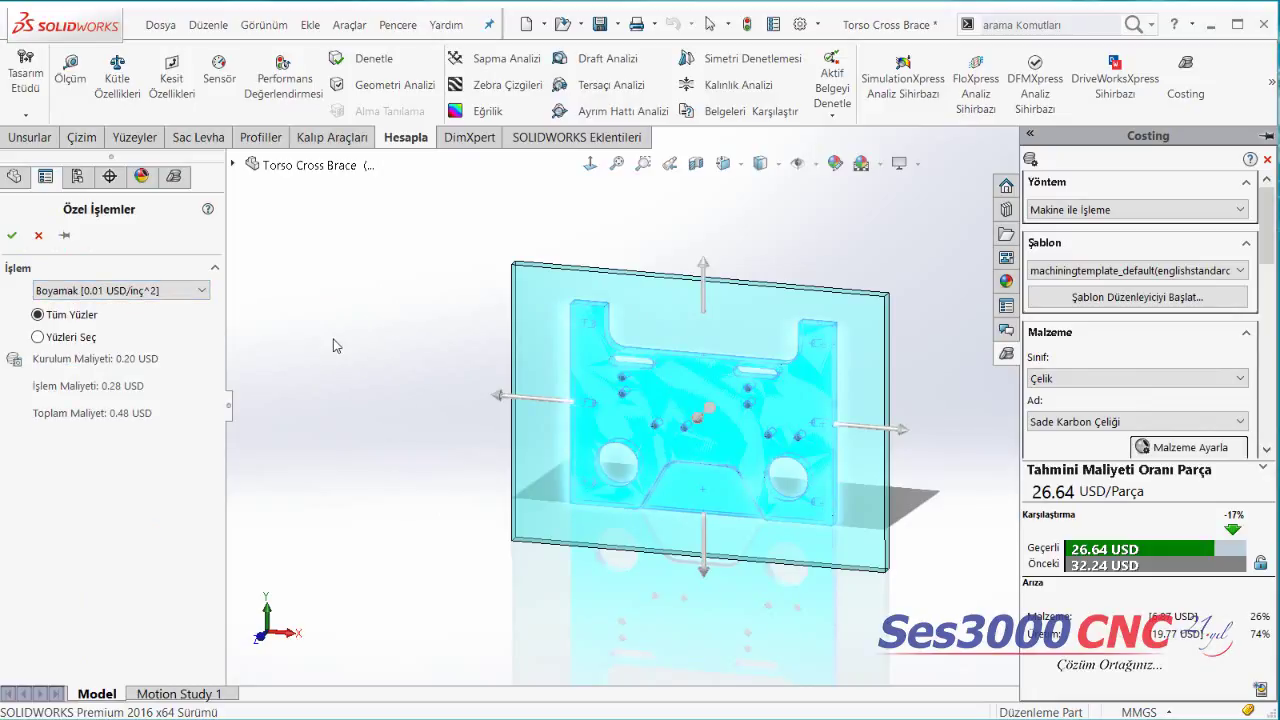
click(11, 235)
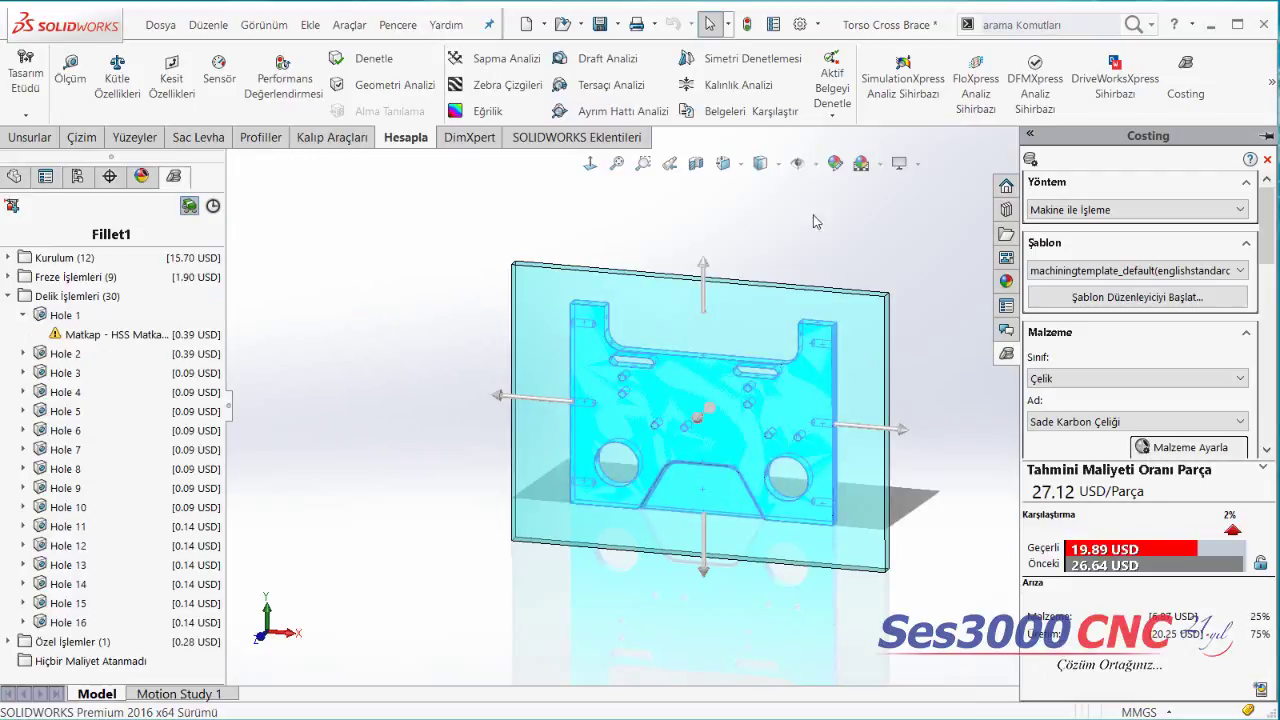
click(939, 254)
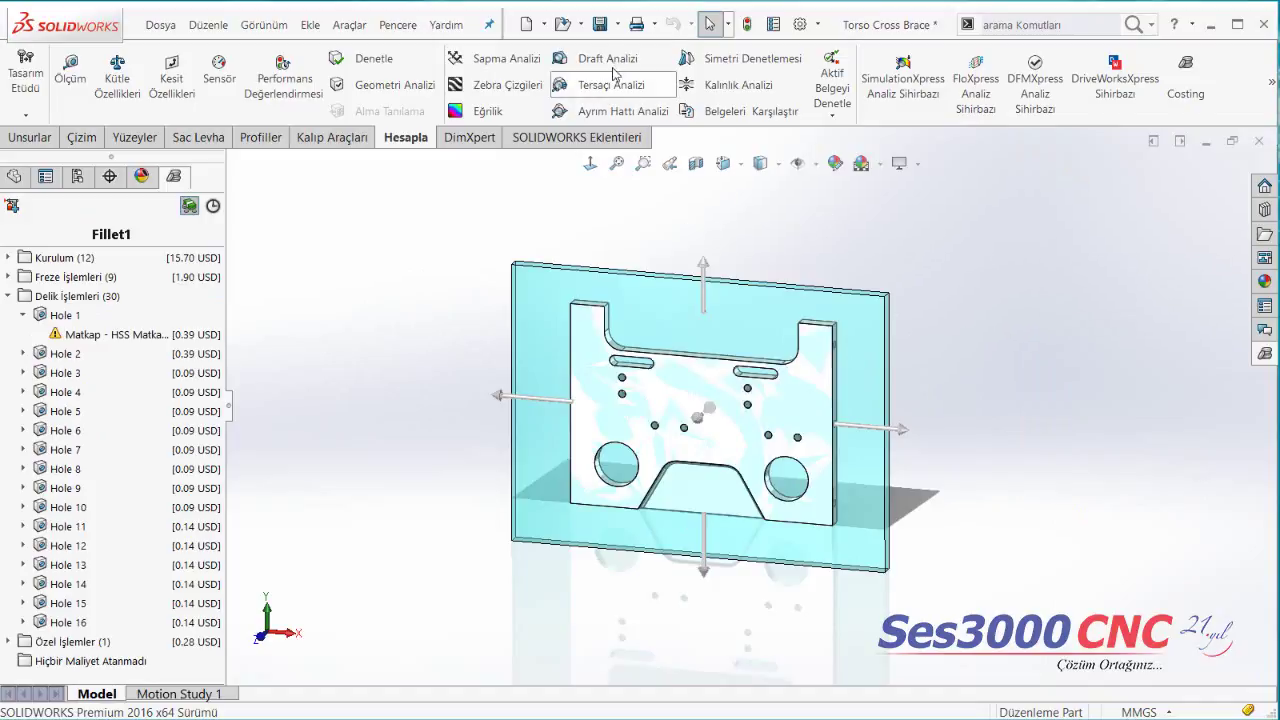
Step: Save the Torso Cross Brace part and reopen the TORSO SUPPORT FRAME assembly from Recent Documents
click(600, 24)
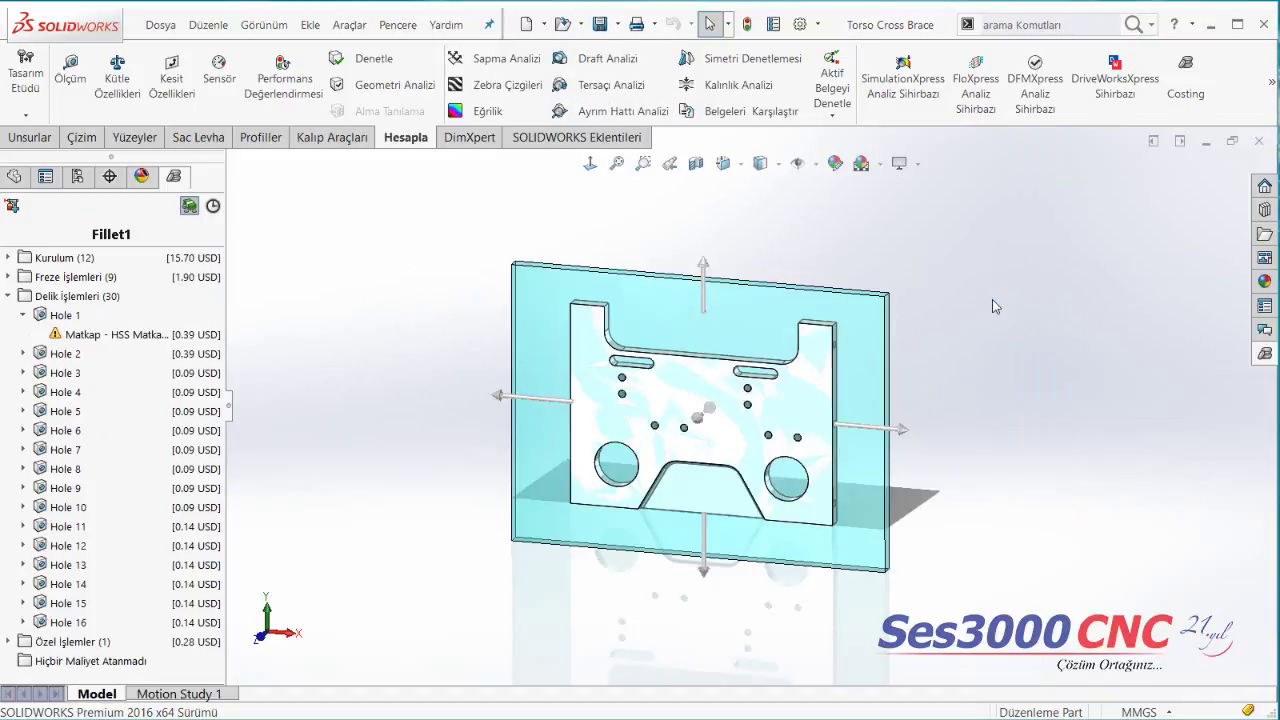
key(r)
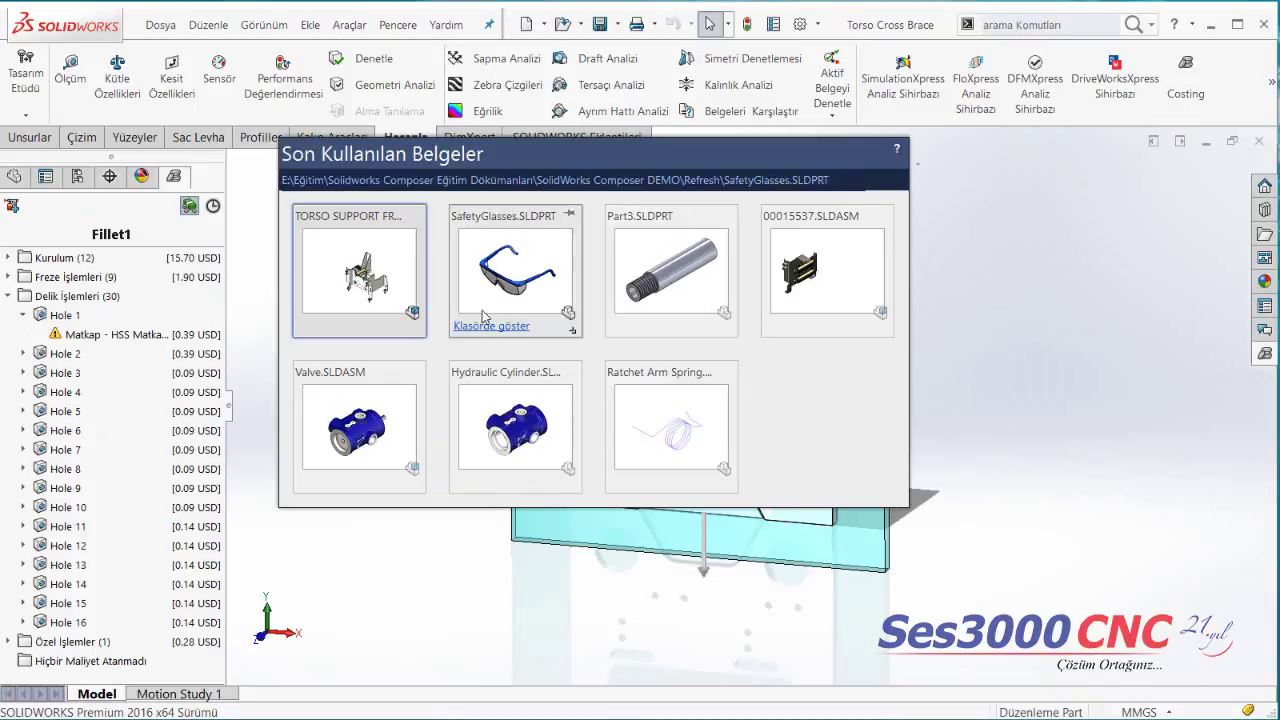
click(360, 271)
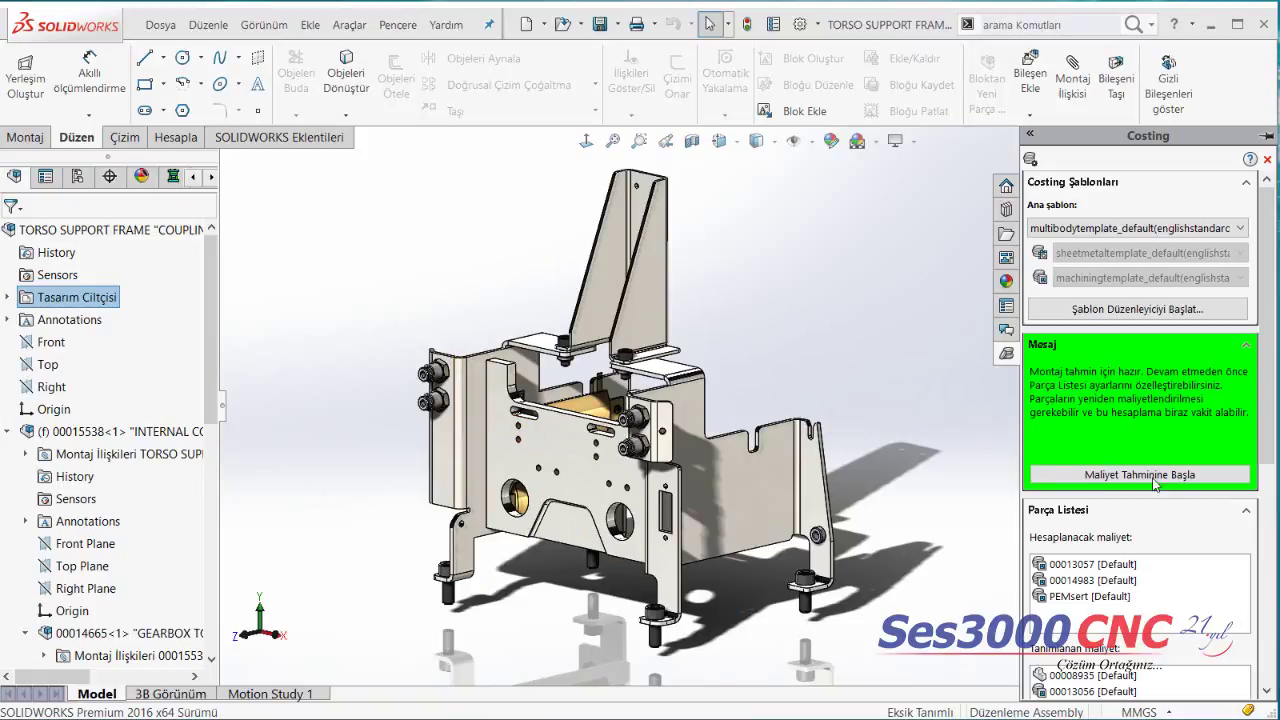
Step: Review the Parça Listesi and Toolbox Parçaları, then cost the assembly at 124.27 USD each for 100 units
scroll(1262, 468, down, 1)
scroll(1262, 468, down, 4)
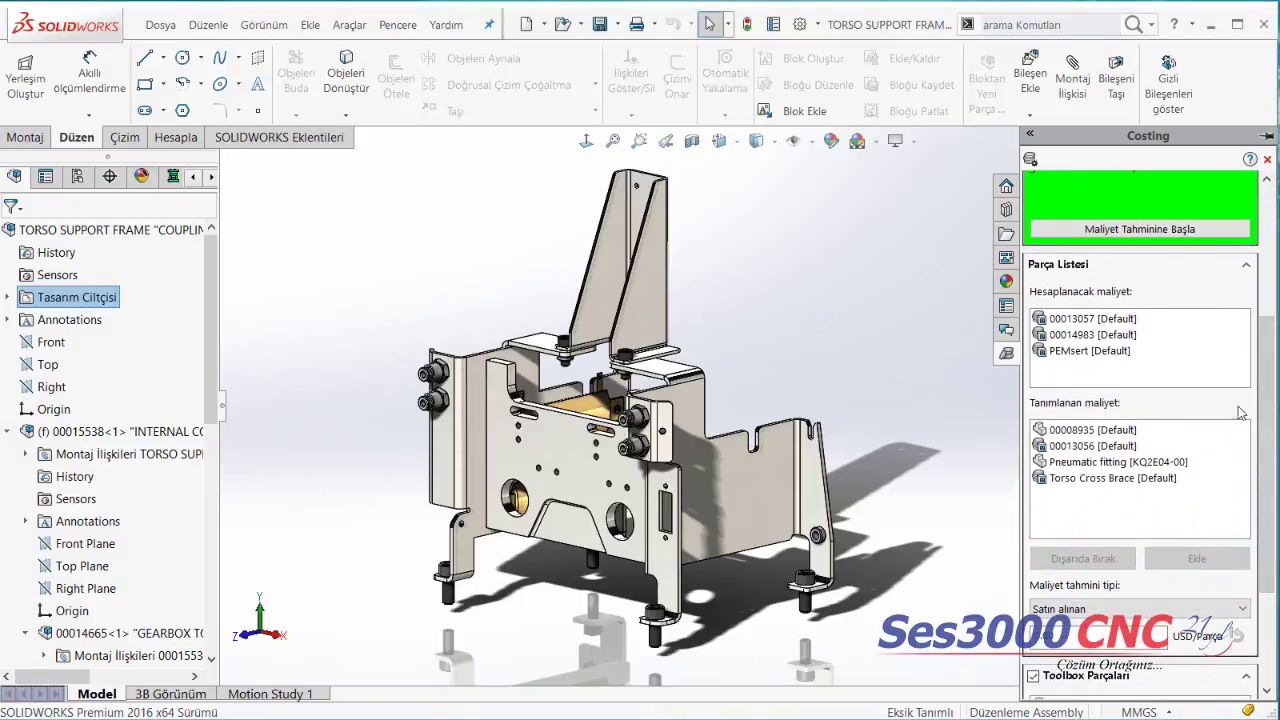
scroll(1268, 528, down, 1)
scroll(1268, 528, down, 2)
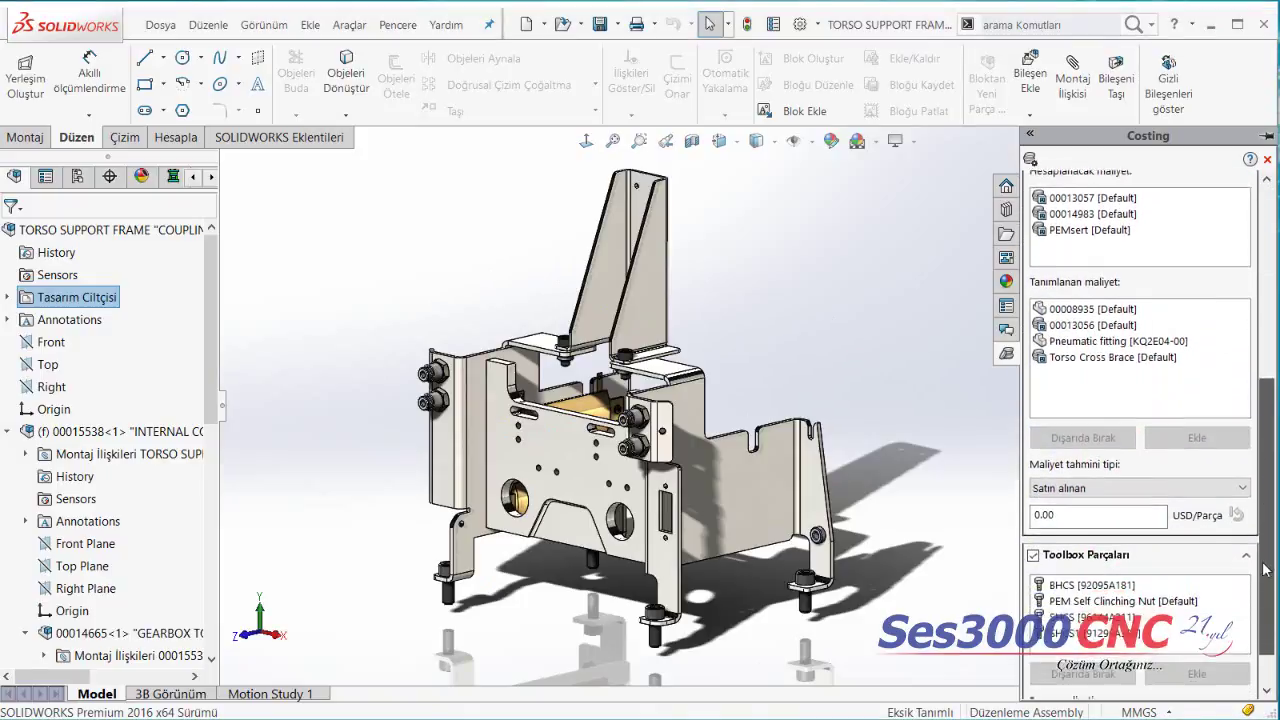
scroll(1268, 528, down, 1)
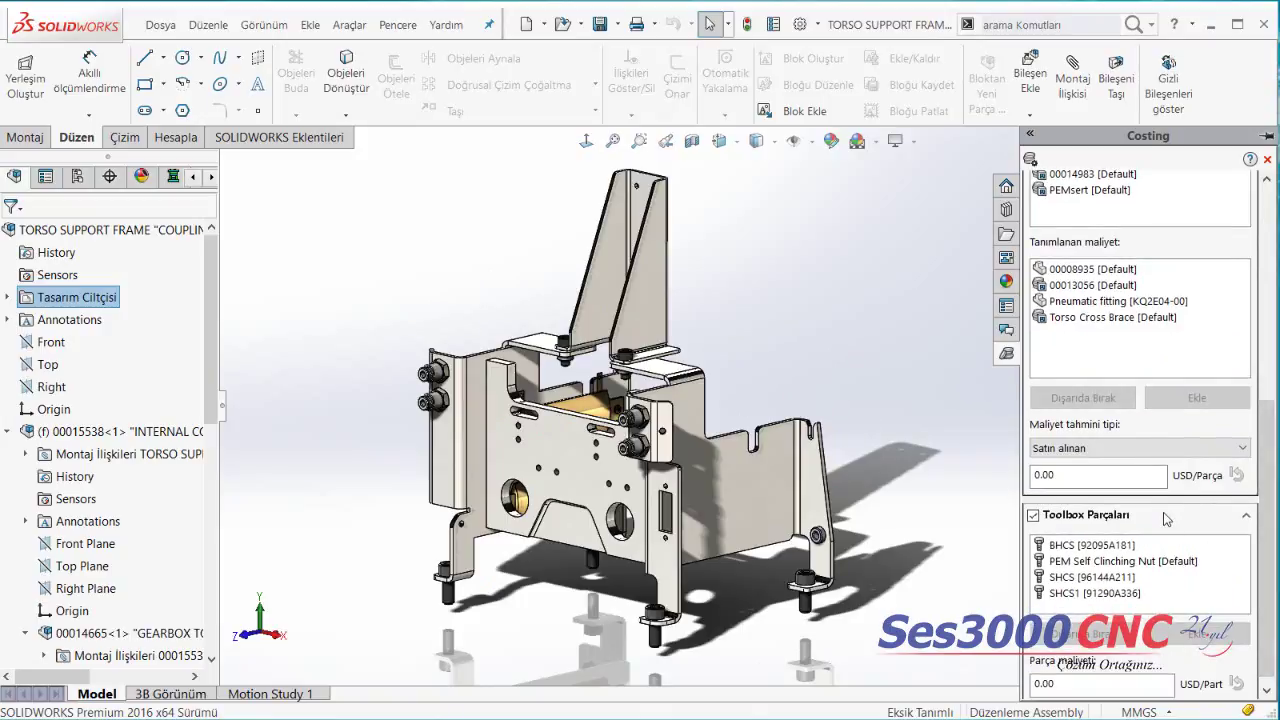
scroll(1262, 455, up, 4)
scroll(1262, 455, up, 3)
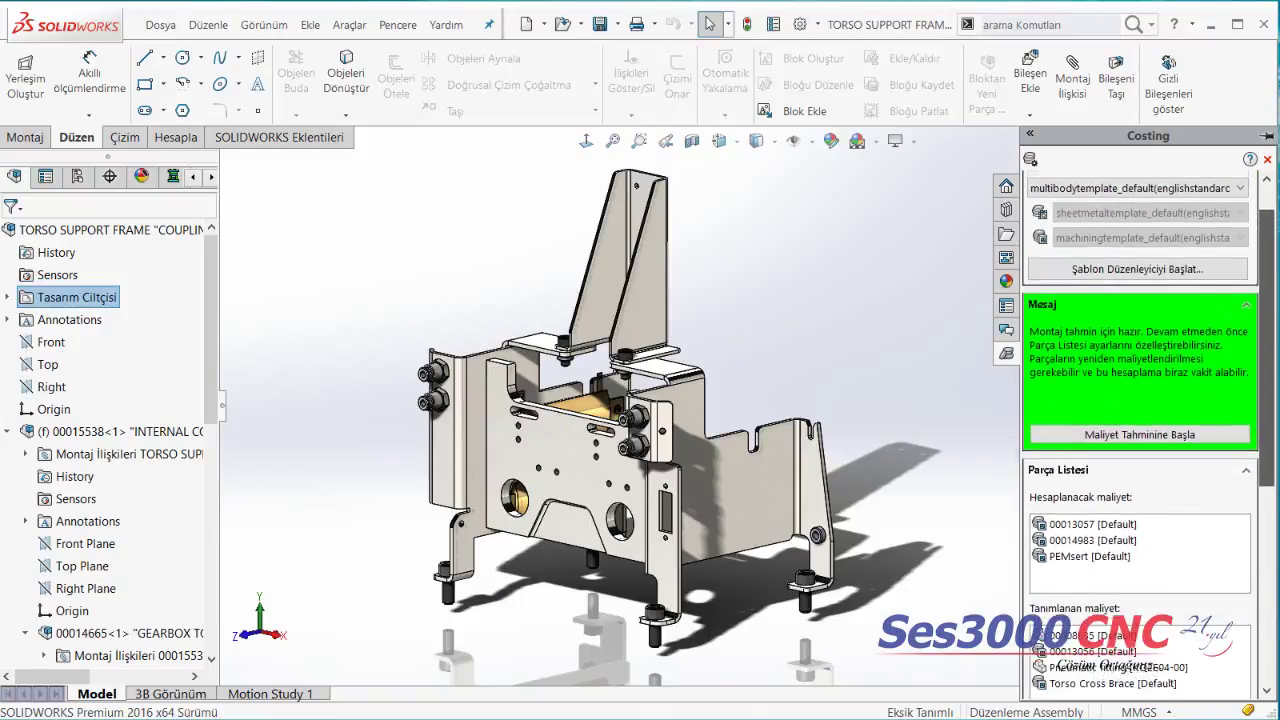
scroll(1262, 455, up, 1)
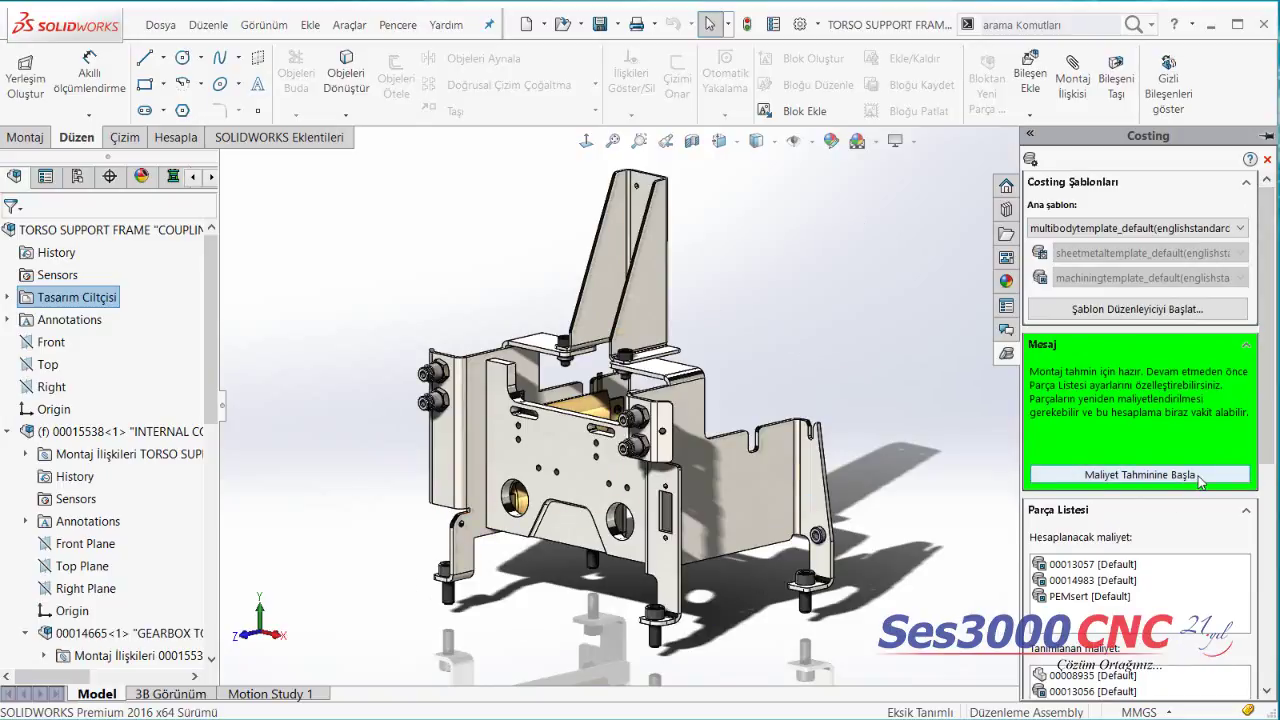
click(1199, 476)
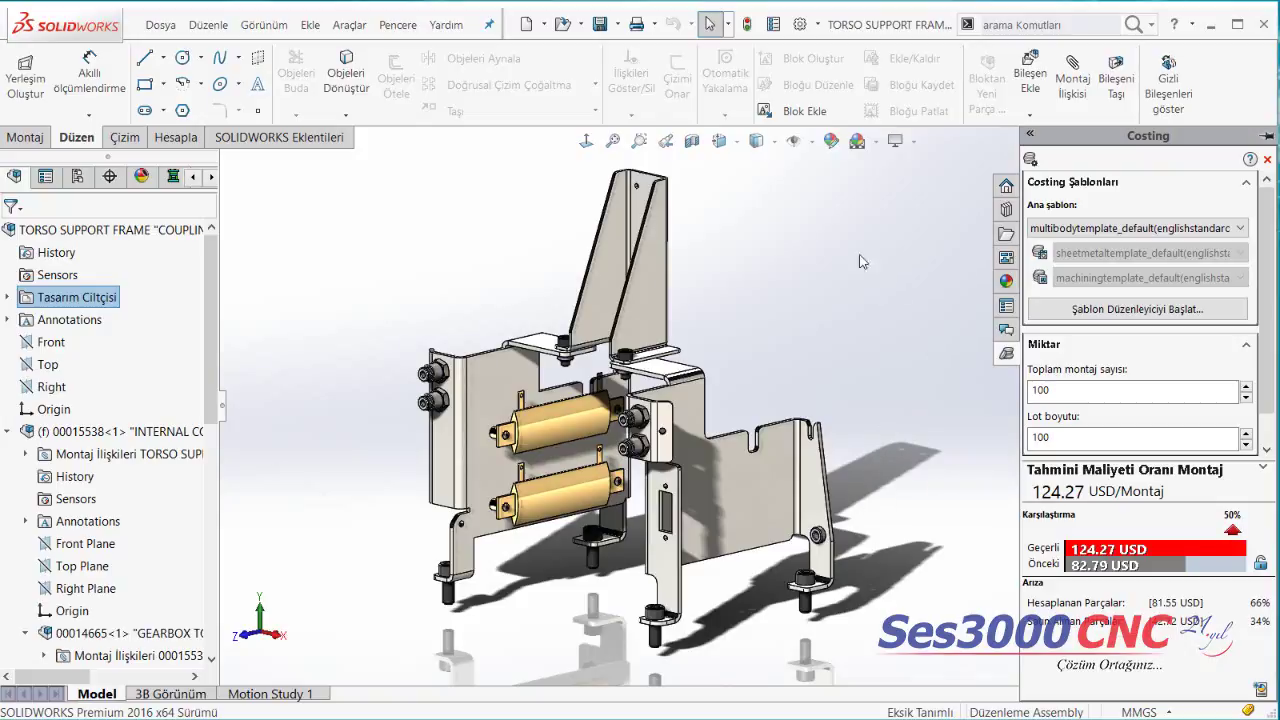
Step: In the Costing tab, expand Satın Alınan and Hesaplanan Parçalar and highlight their parts in the model
click(211, 177)
click(211, 177)
click(141, 177)
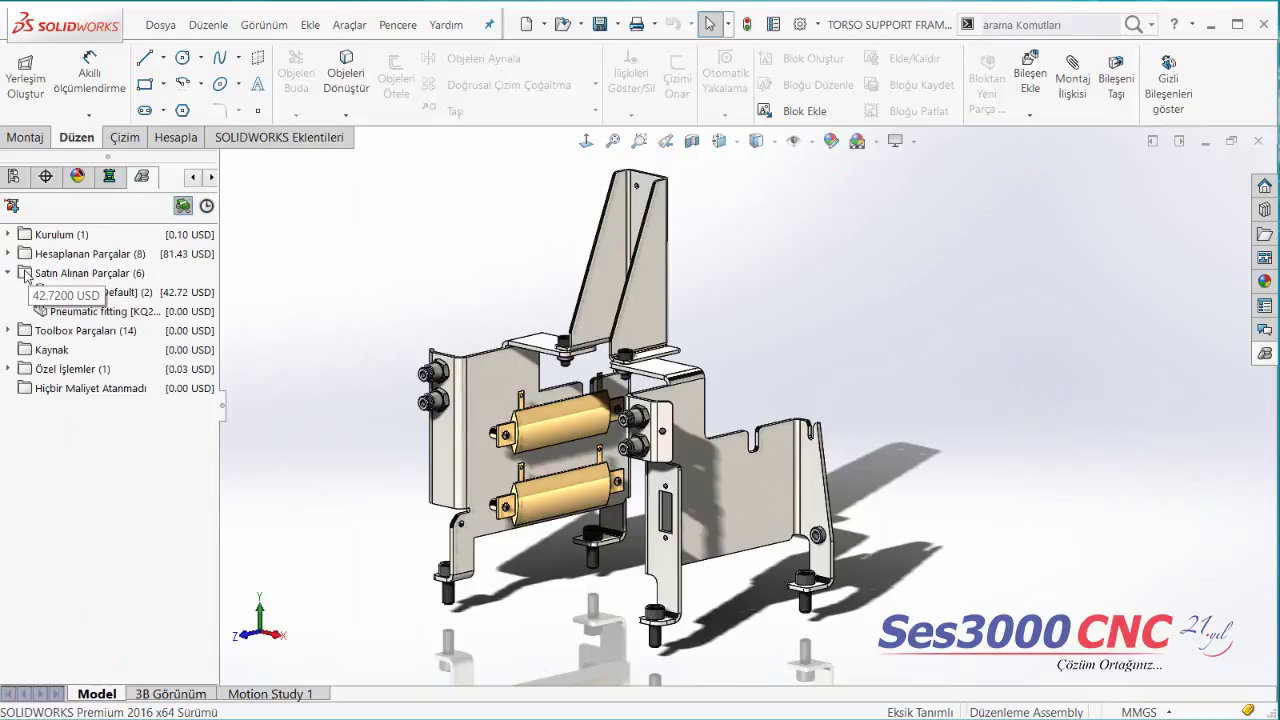
click(65, 293)
click(66, 311)
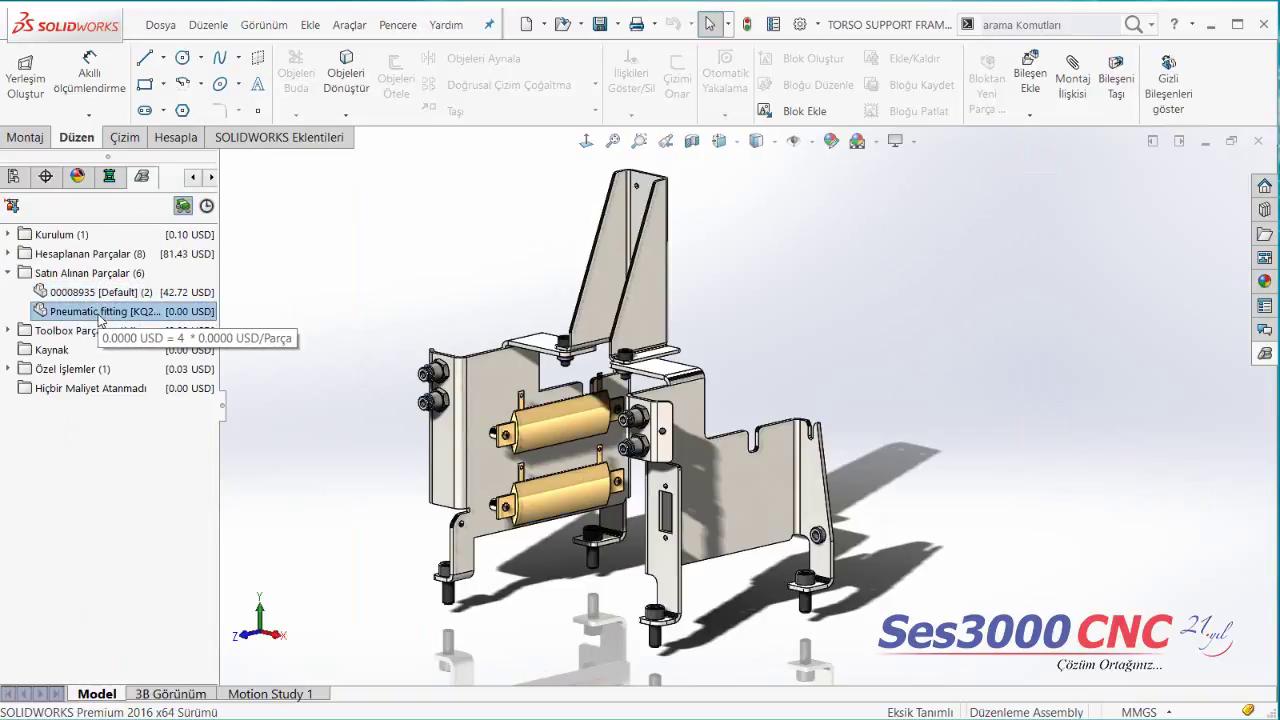
click(8, 254)
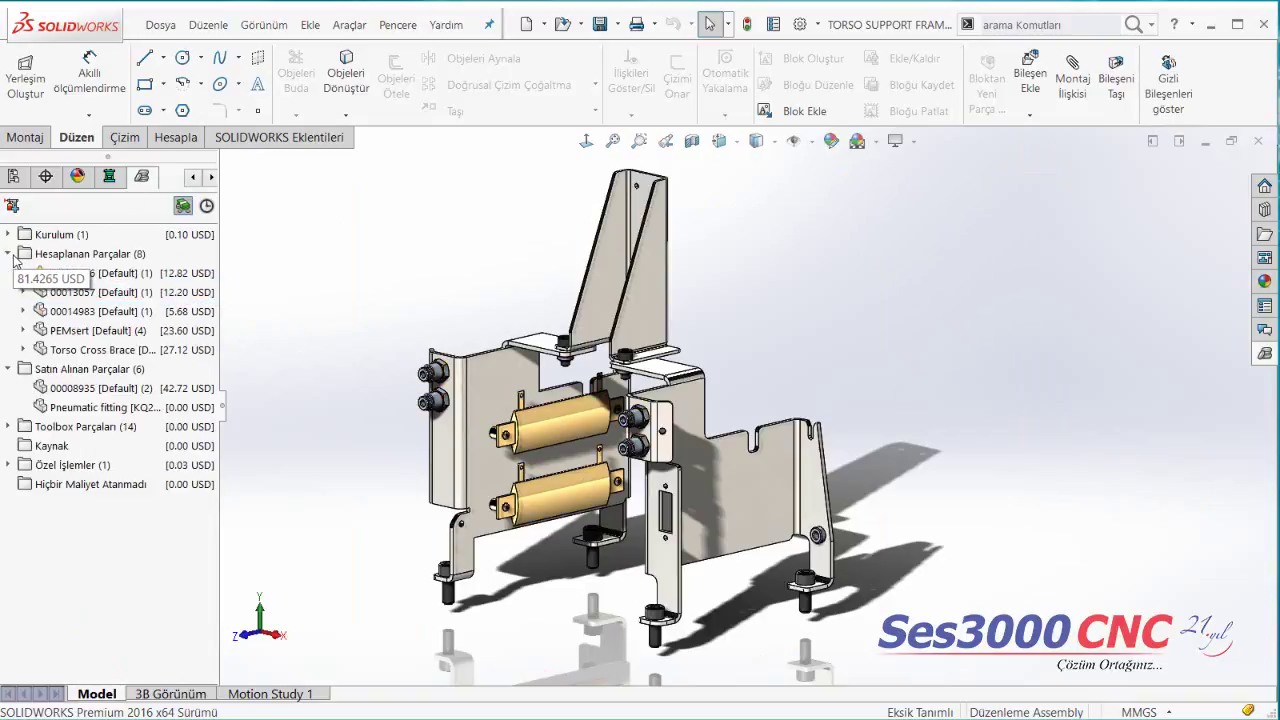
click(80, 254)
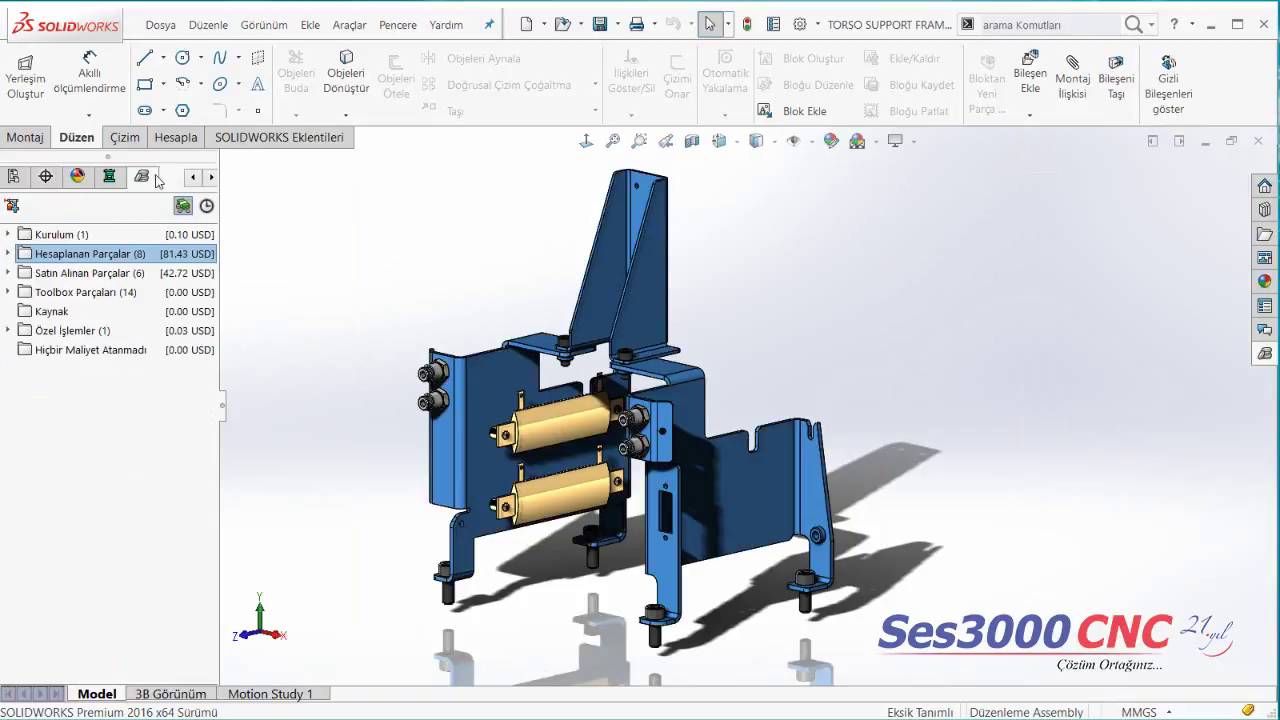
Step: Back in the design tree, open Costing Report.docx from Tasarım Ciltçisi in Word
click(193, 178)
click(193, 178)
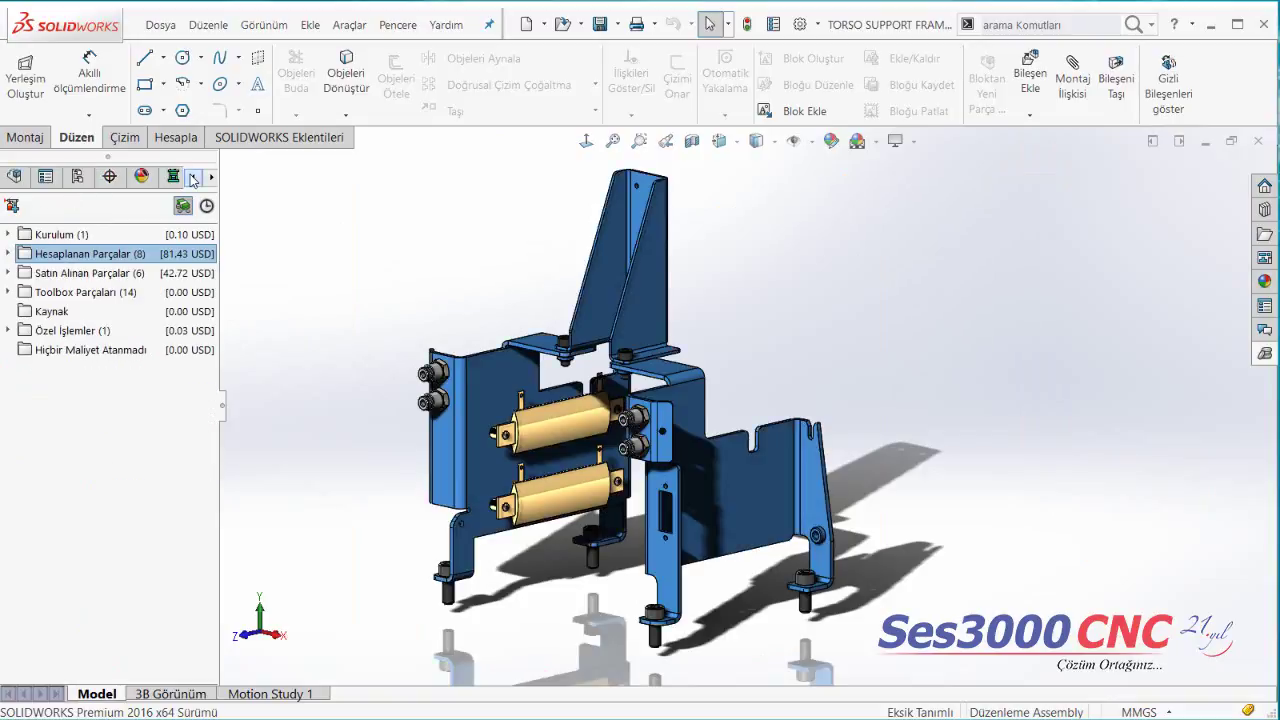
click(15, 178)
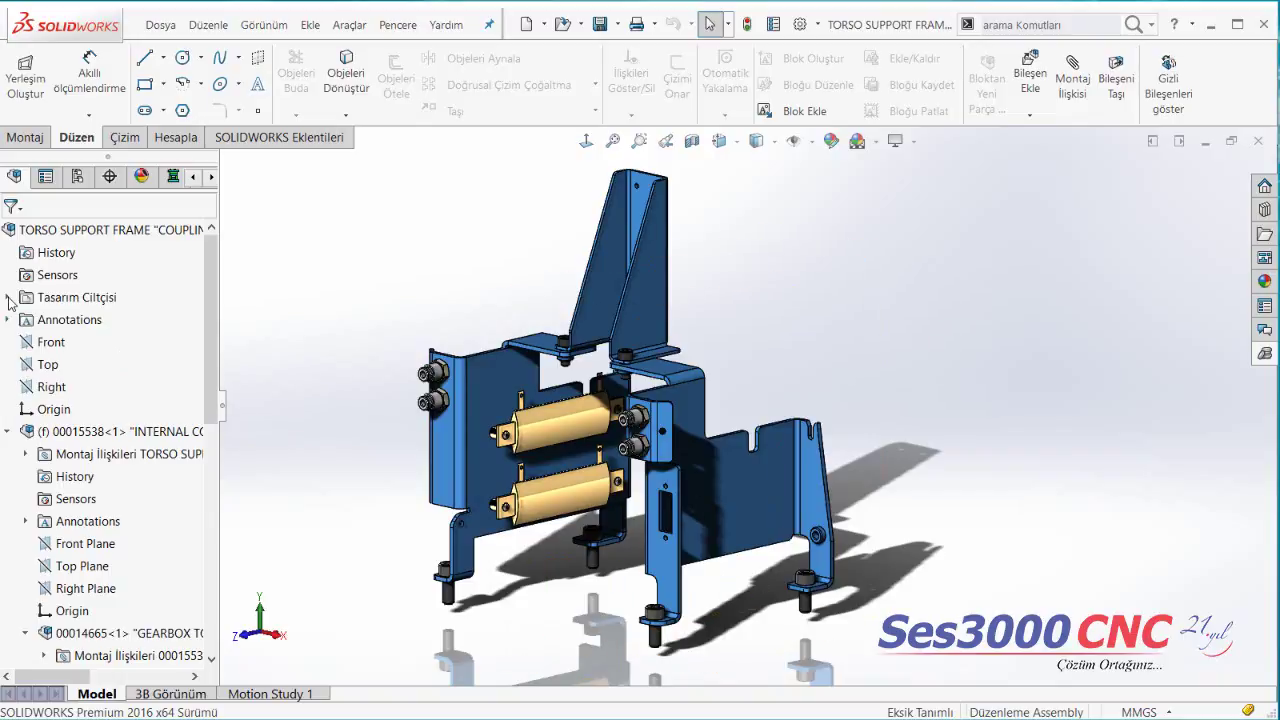
click(7, 297)
click(62, 343)
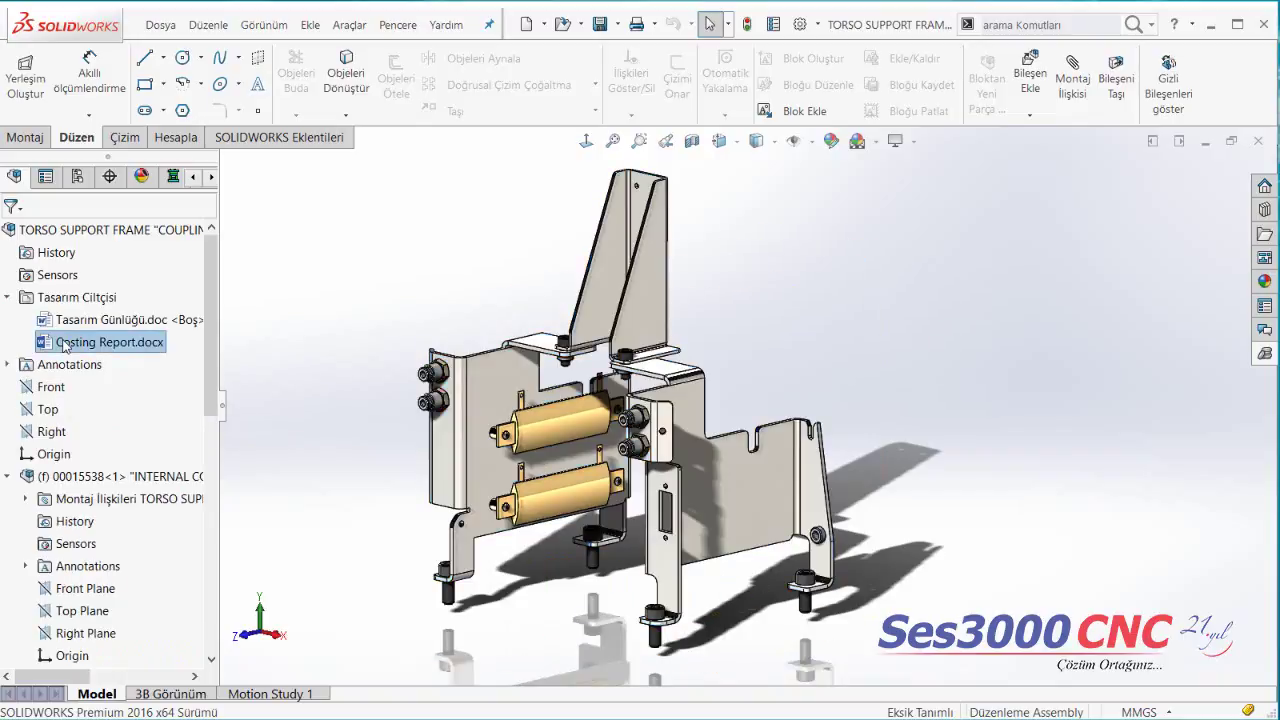
double_click(63, 343)
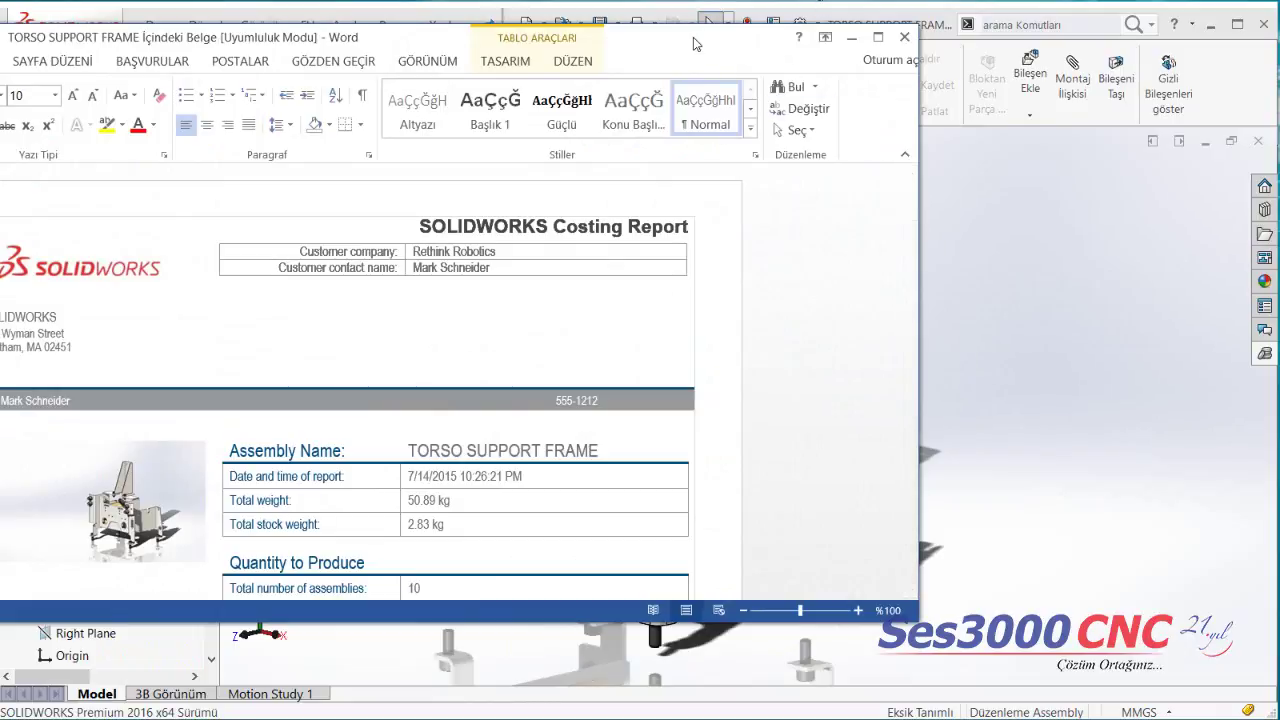
Step: Bring the Word report fully on screen and read down to Tool Box Parts (6.92 USD) on page 3
drag(693, 37, 985, 53)
scroll(1048, 360, down, 3)
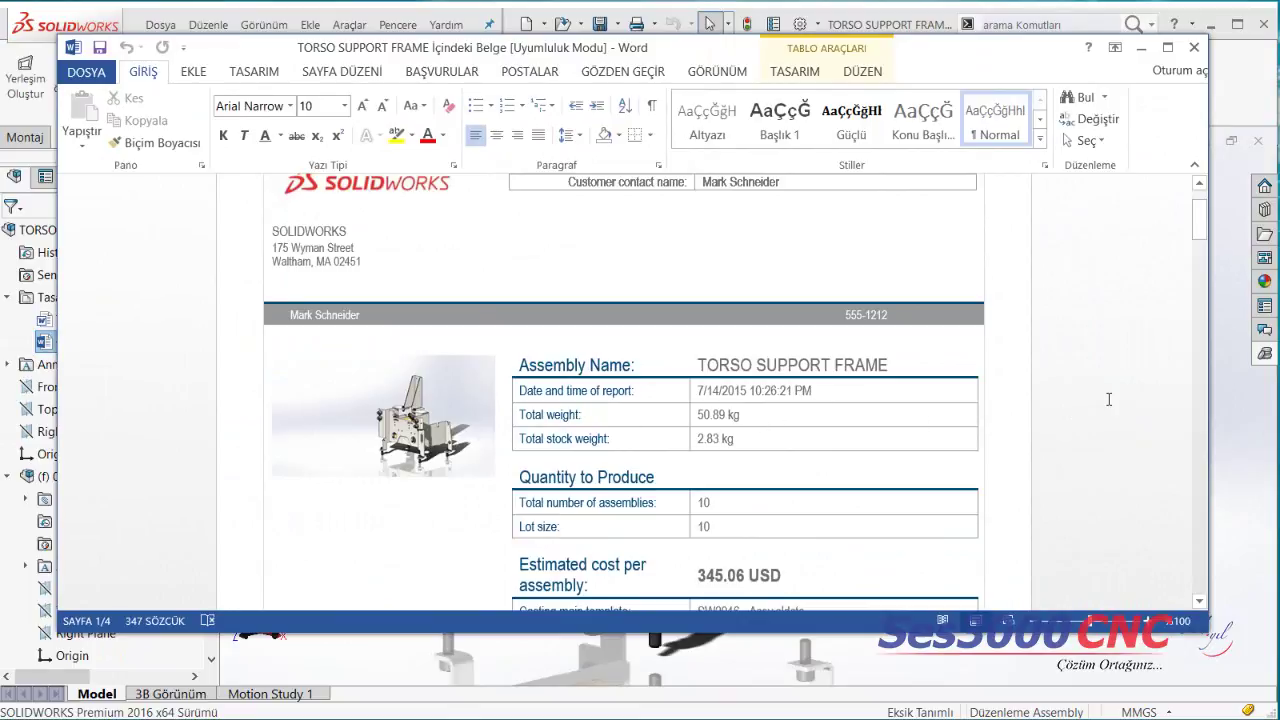
scroll(1108, 399, down, 3)
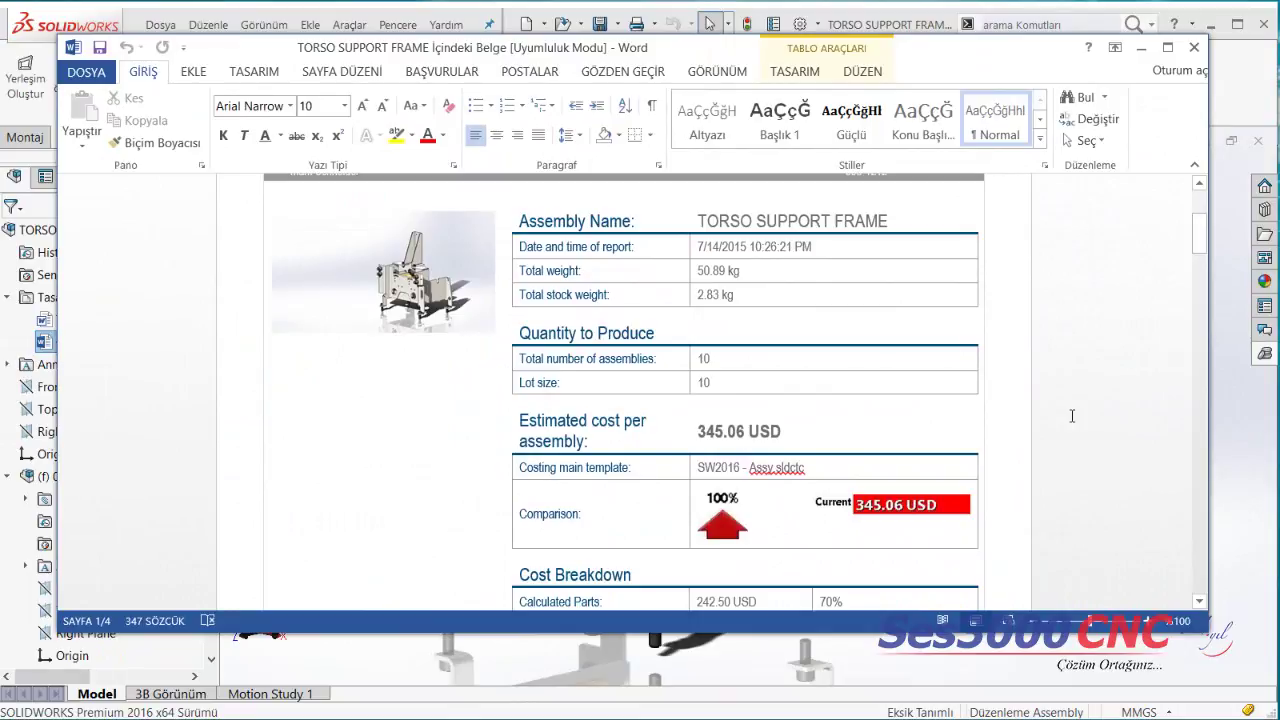
scroll(1071, 412, down, 3)
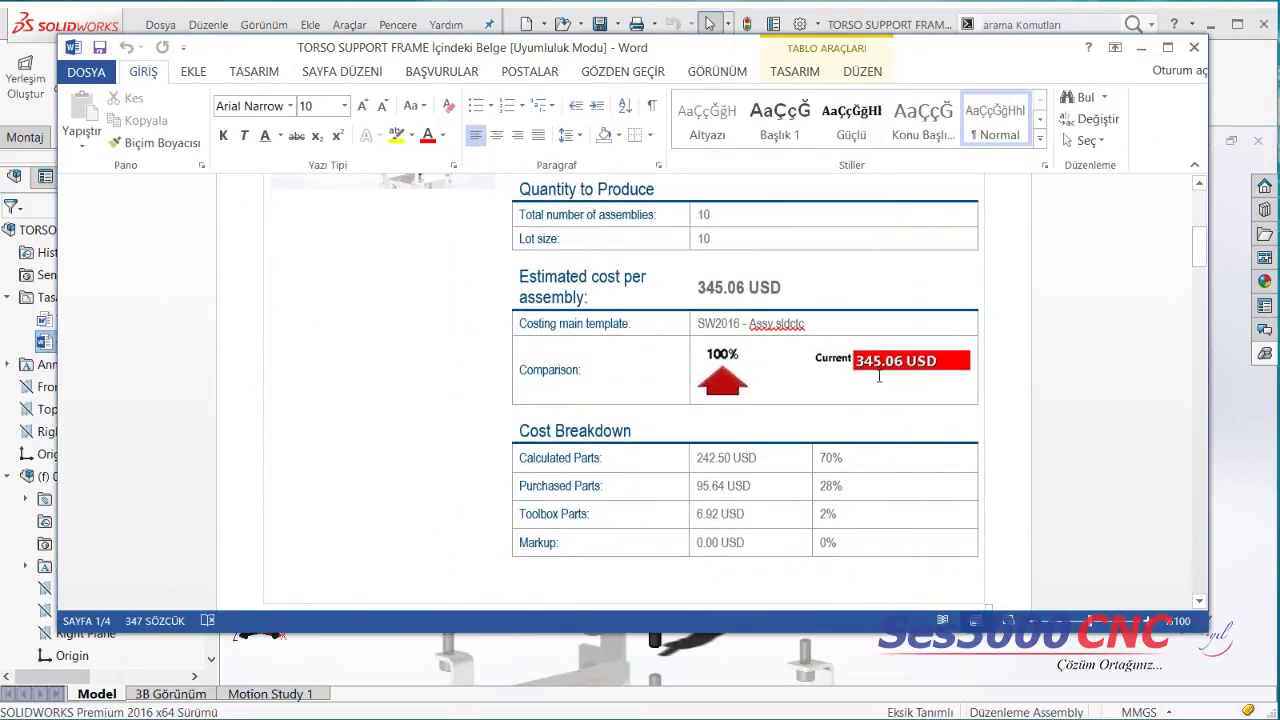
scroll(1088, 285, down, 1)
scroll(1088, 283, down, 4)
scroll(1088, 281, down, 3)
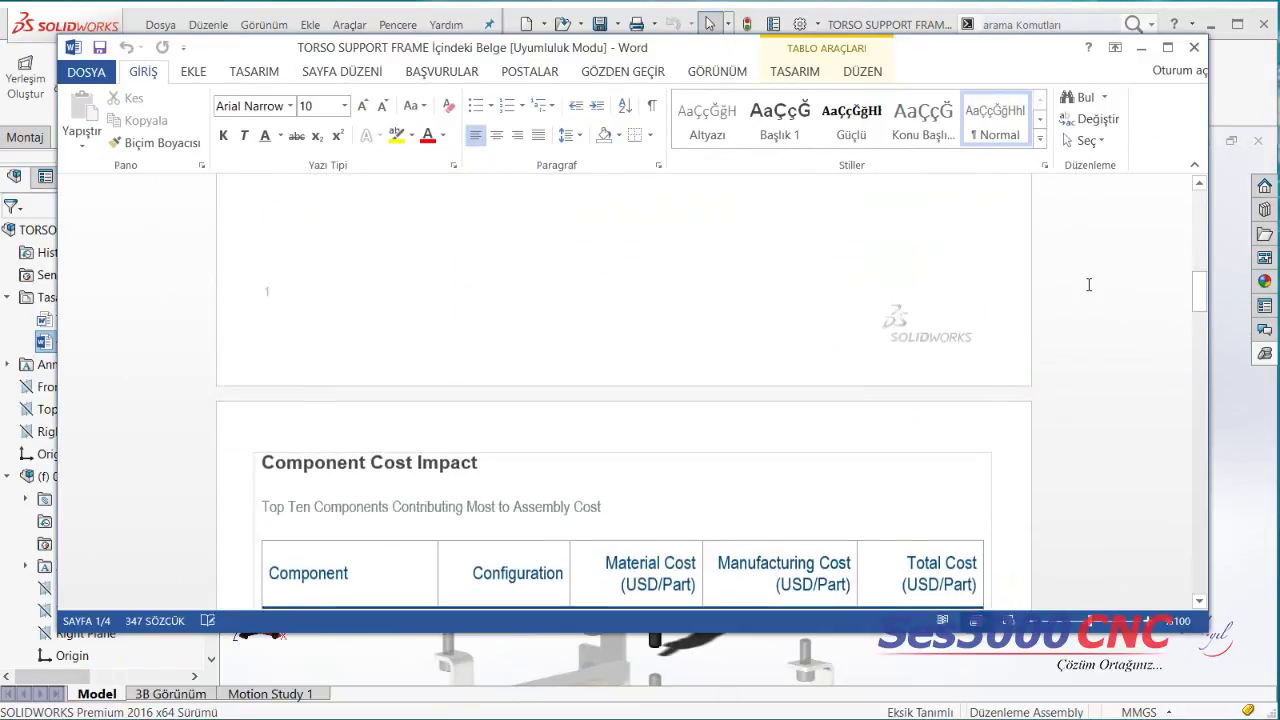
scroll(1088, 279, down, 4)
scroll(1088, 279, down, 2)
scroll(1088, 279, down, 3)
scroll(1088, 279, down, 2)
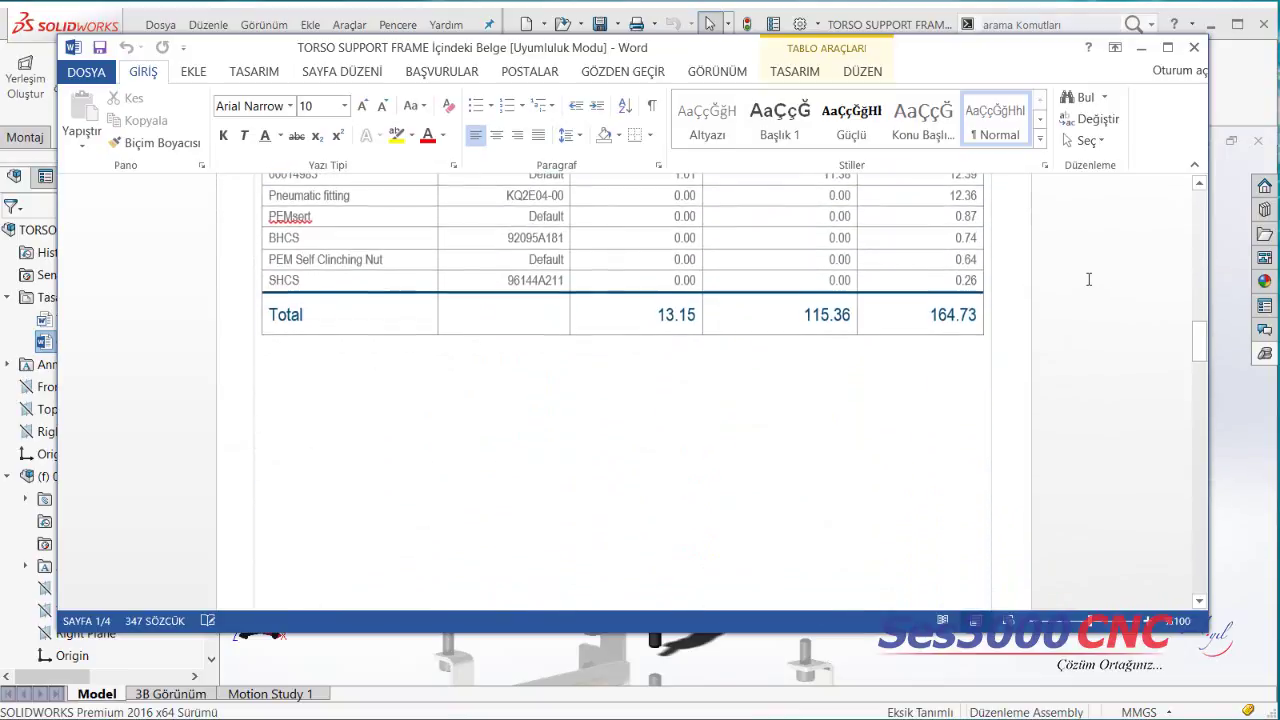
scroll(1088, 279, down, 3)
scroll(1088, 279, down, 8)
scroll(1088, 278, down, 6)
scroll(1089, 276, down, 5)
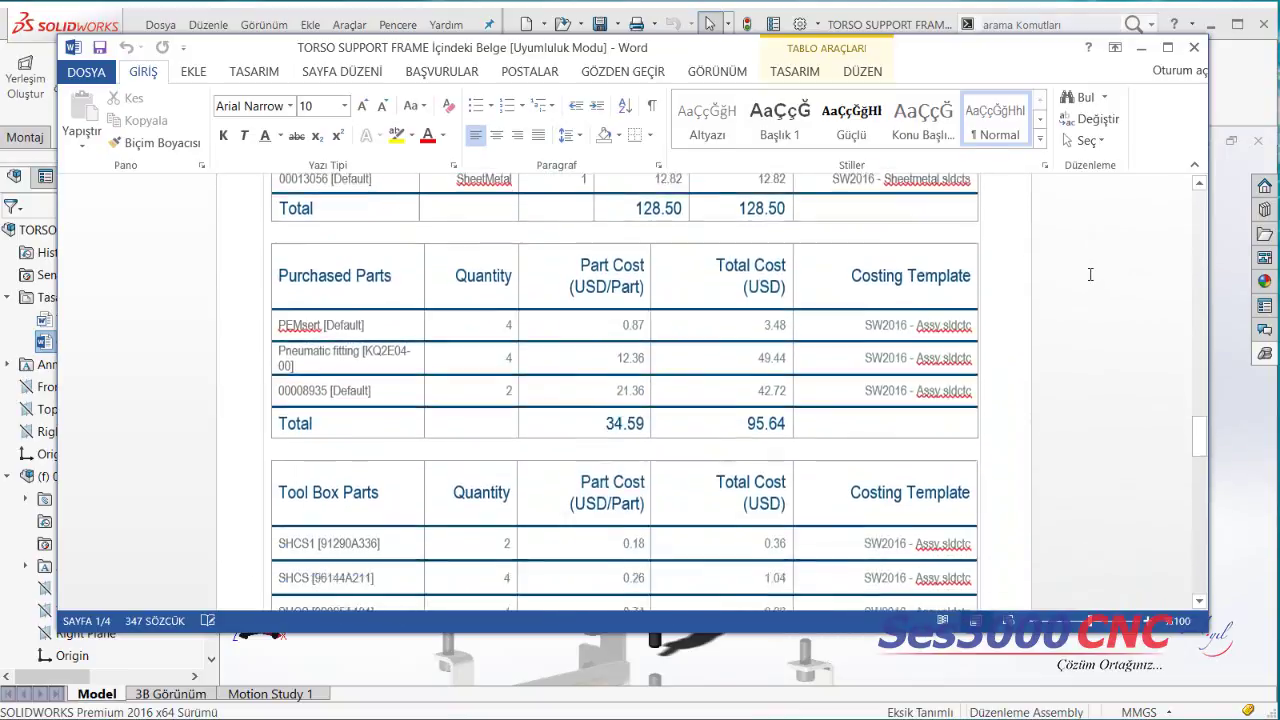
scroll(1090, 274, down, 5)
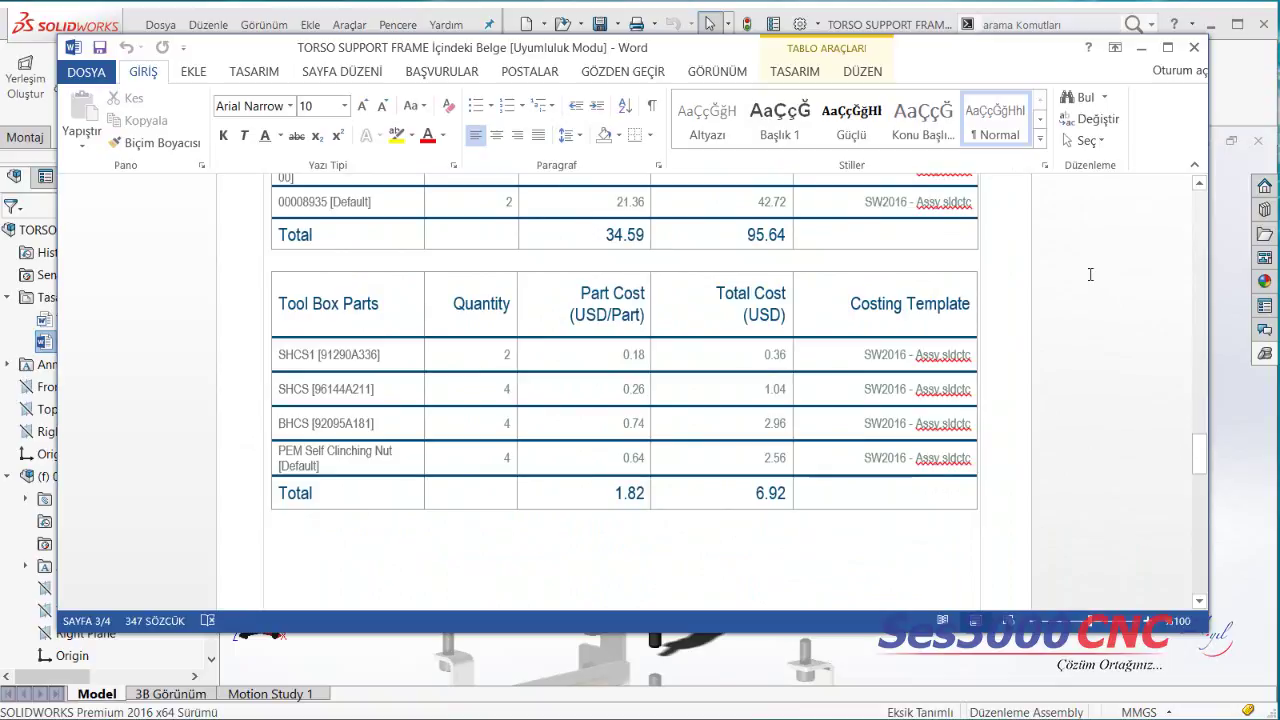